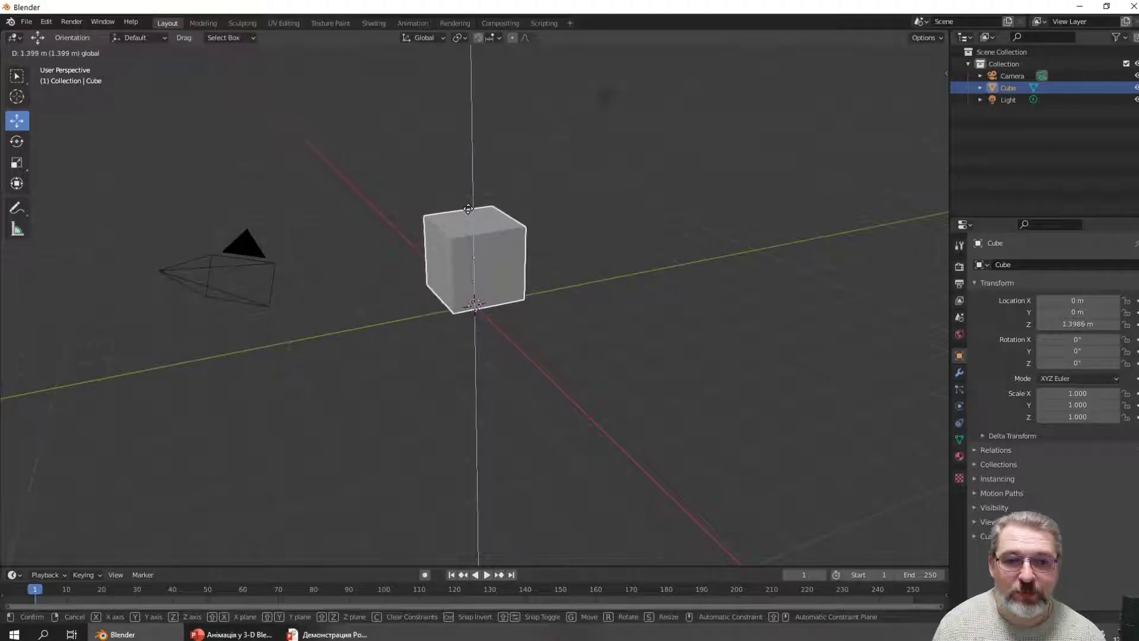
Add a UV sphere and move it along the Z axis above the cube, to about 4.97 m
middle_click_drag(589, 301, 606, 328)
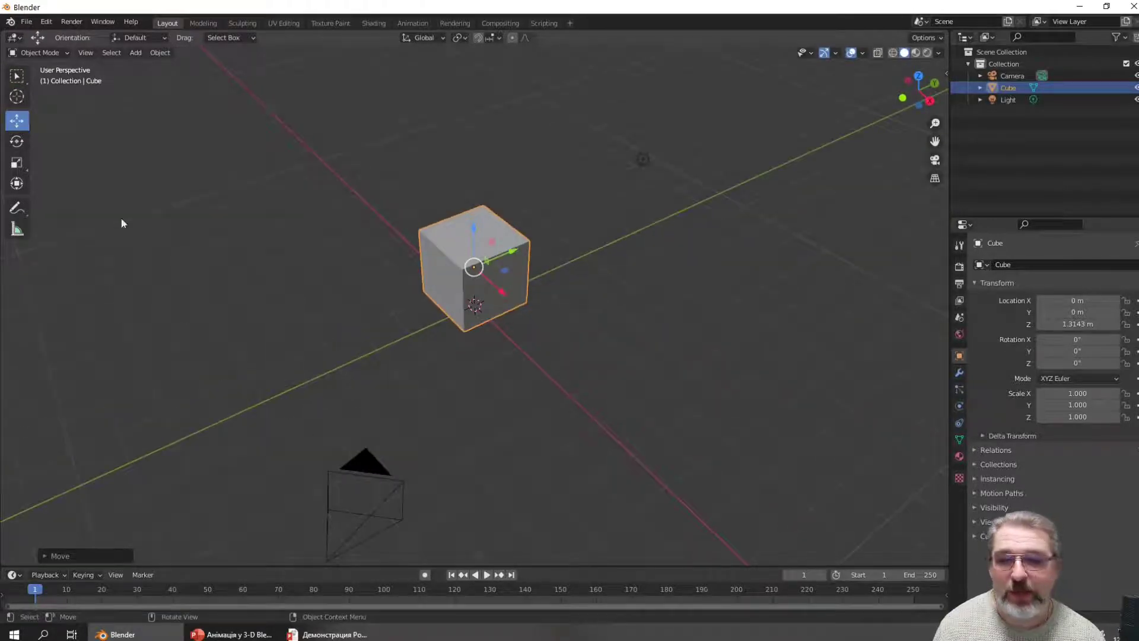
left_click(135, 53)
mouse_move(138, 63)
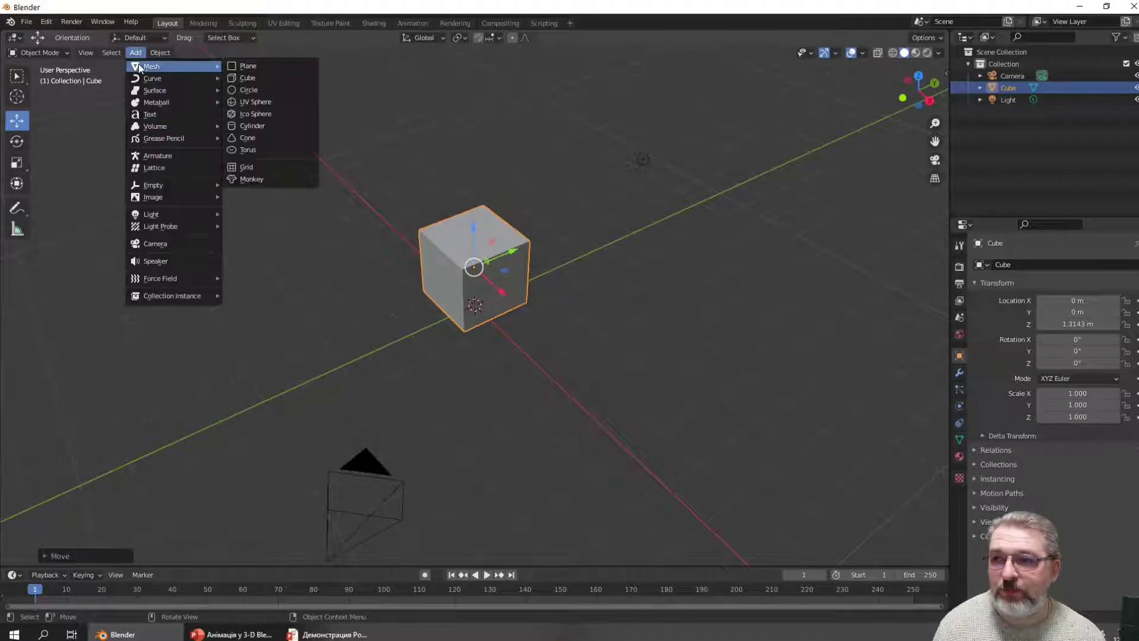
left_click(262, 104)
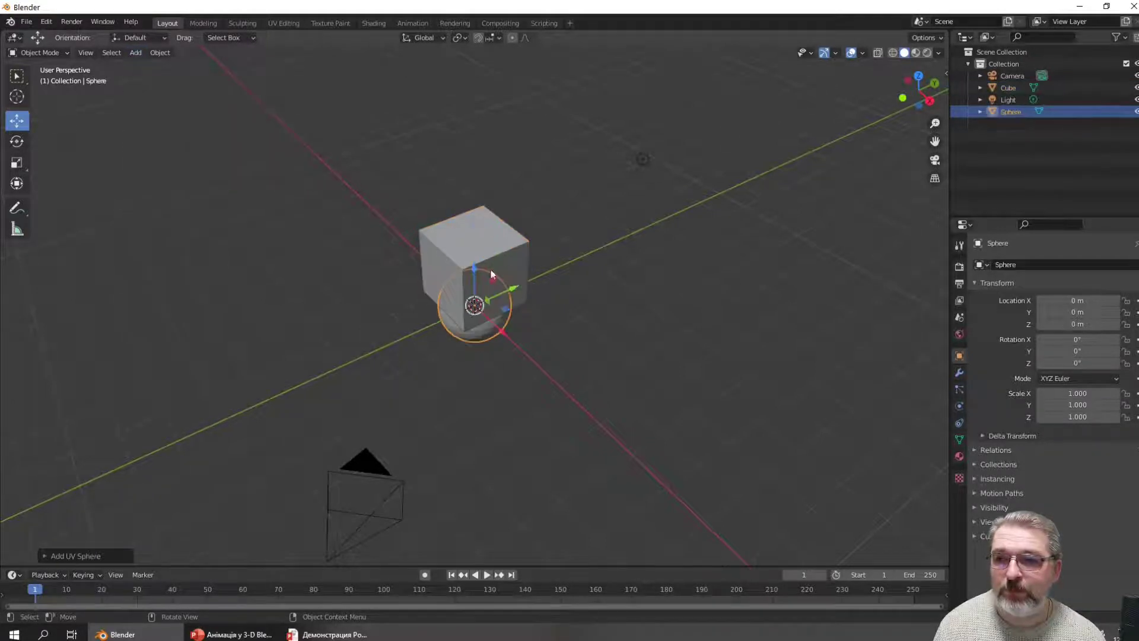
key("g")
key("z")
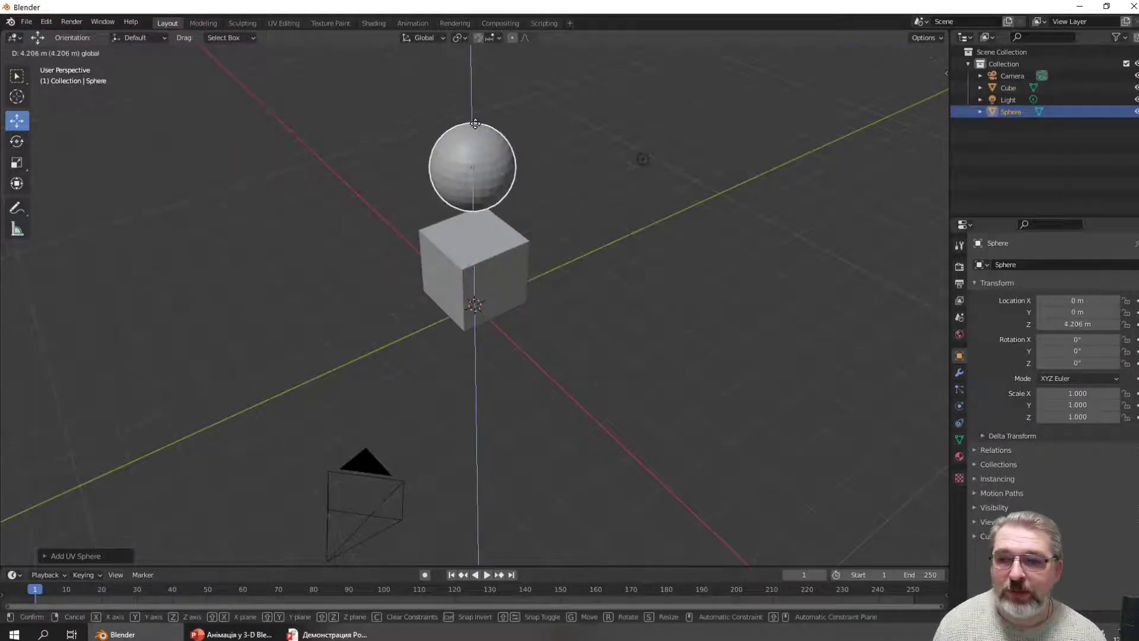
left_click(478, 135)
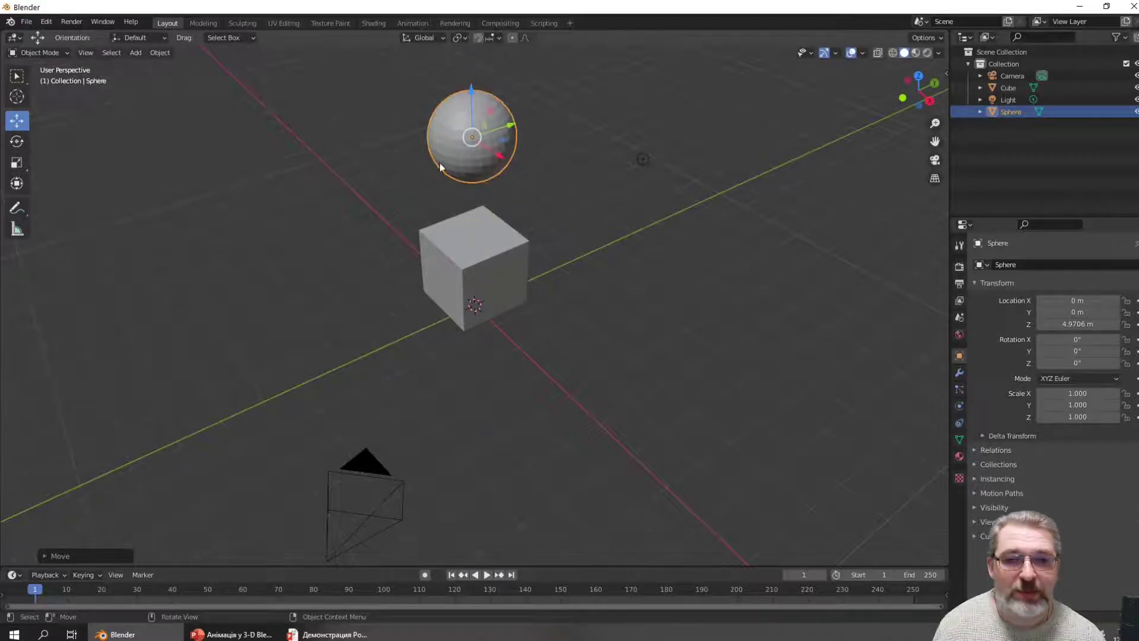
Apply smooth shading to the sphere above the cube and deselect it
scroll(448, 155, "up", 1)
scroll(448, 154, "down", 1)
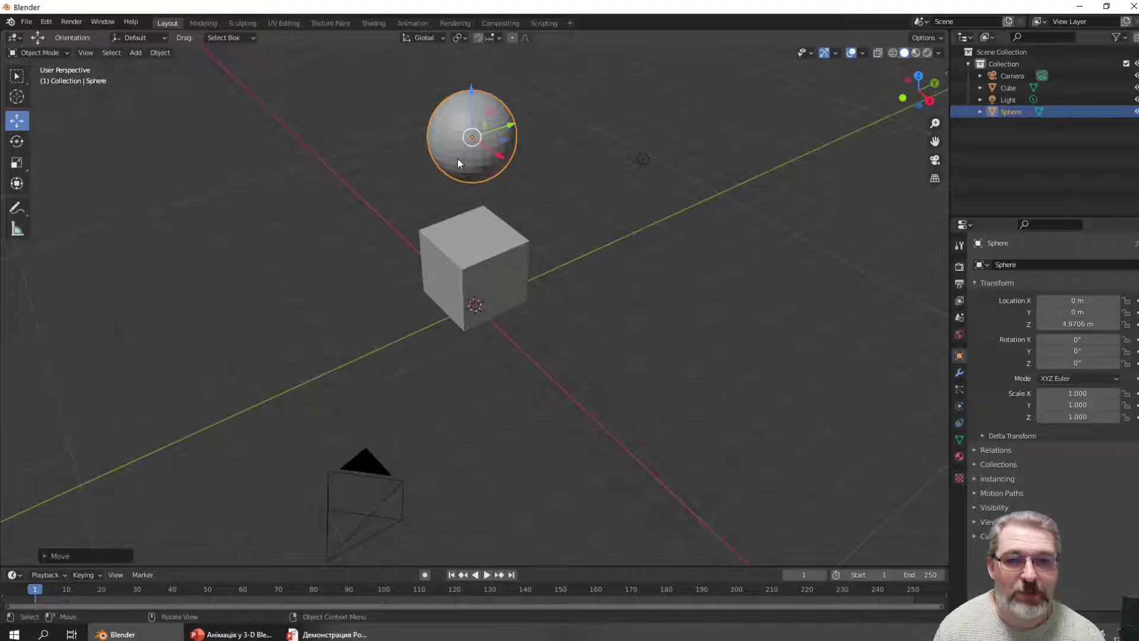
right_click(450, 155)
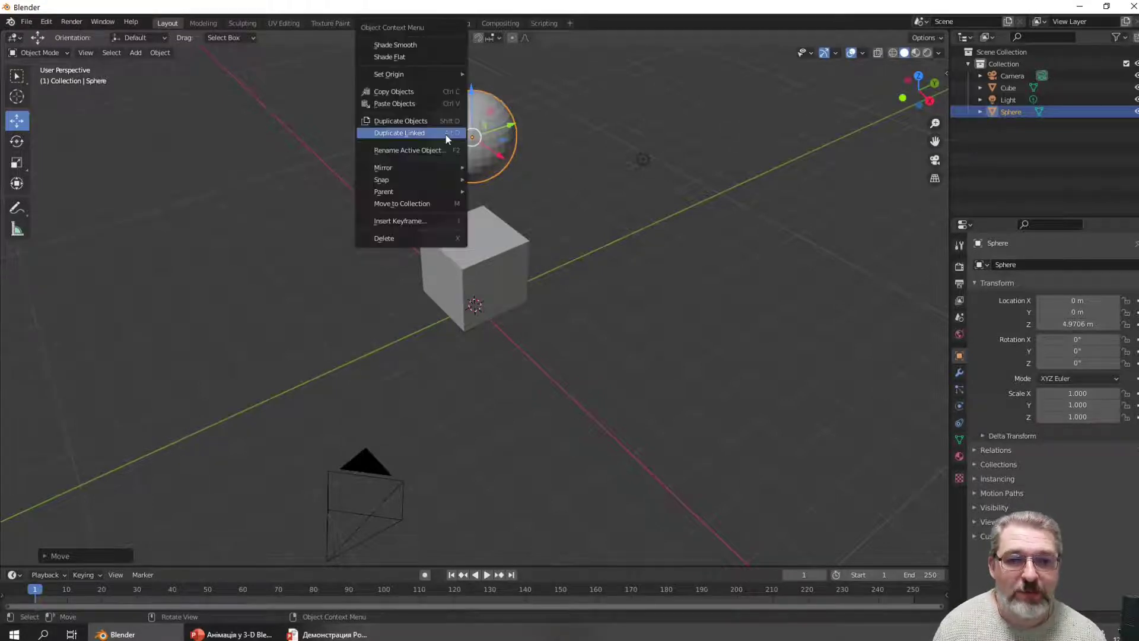
left_click(418, 44)
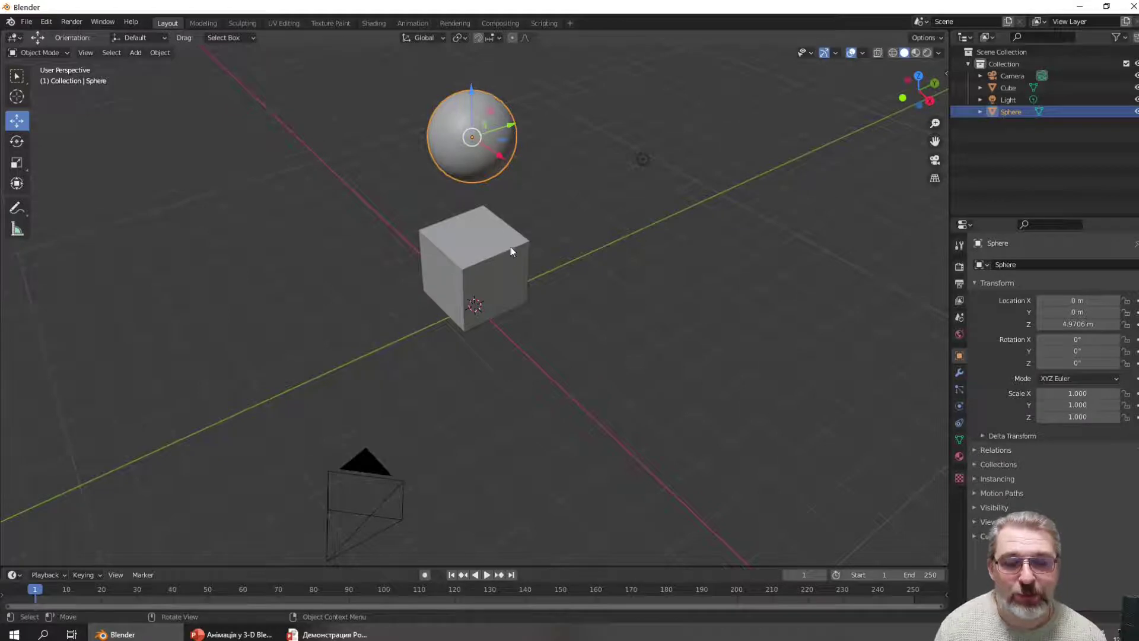
left_click(597, 325)
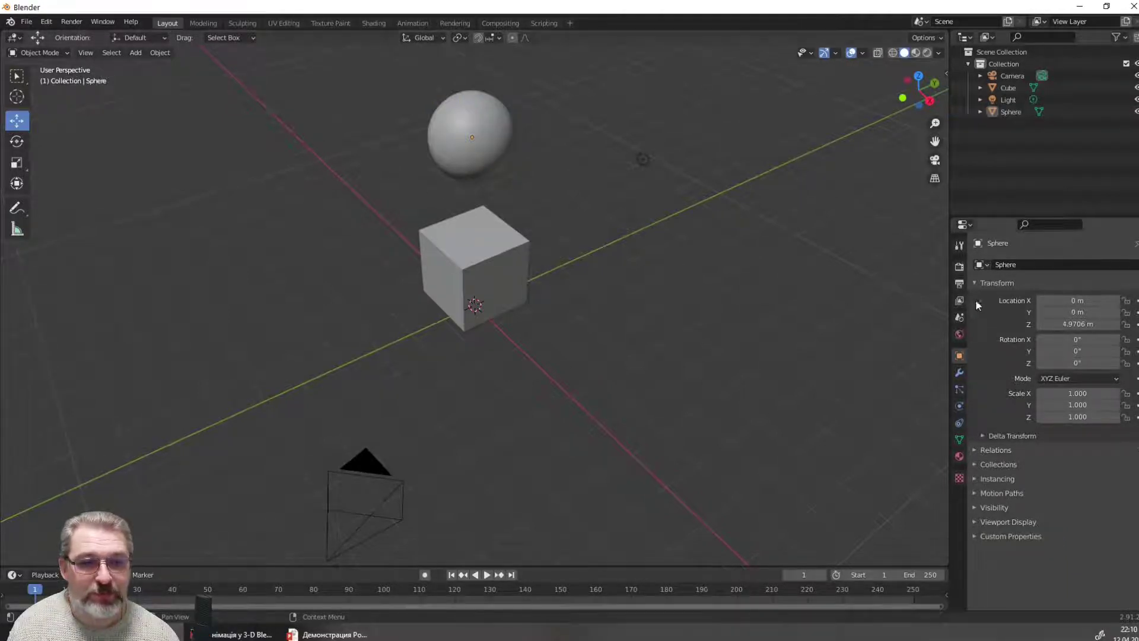
Enable rigid body physics for the sphere, keeping it Active and Dynamic with Animated off
left_click(957, 407)
left_click(468, 165)
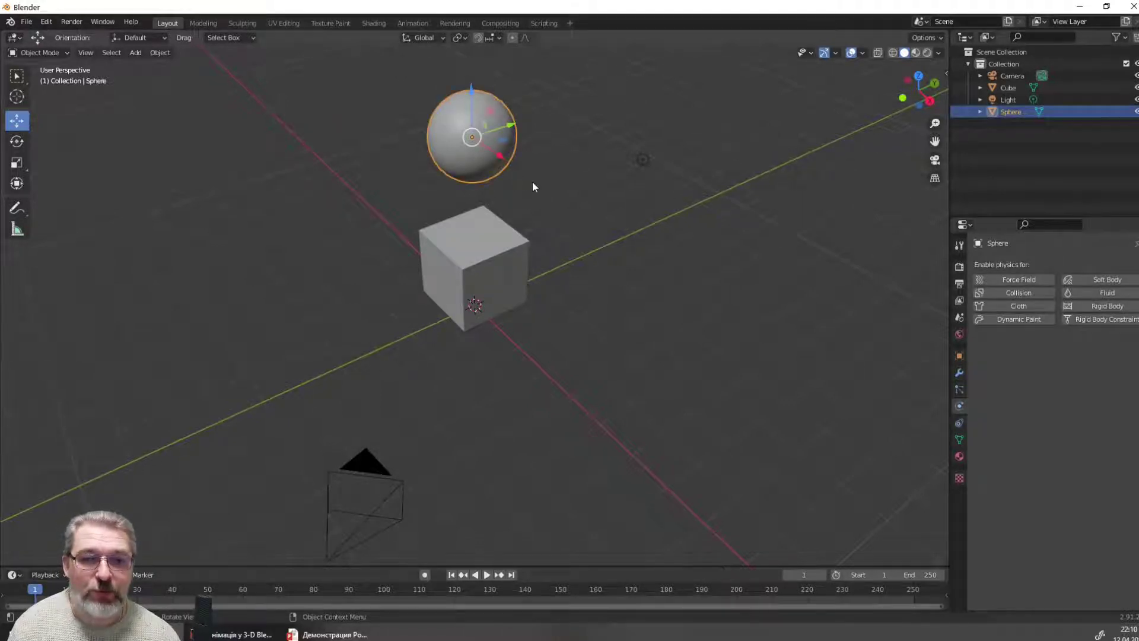
left_click(1098, 308)
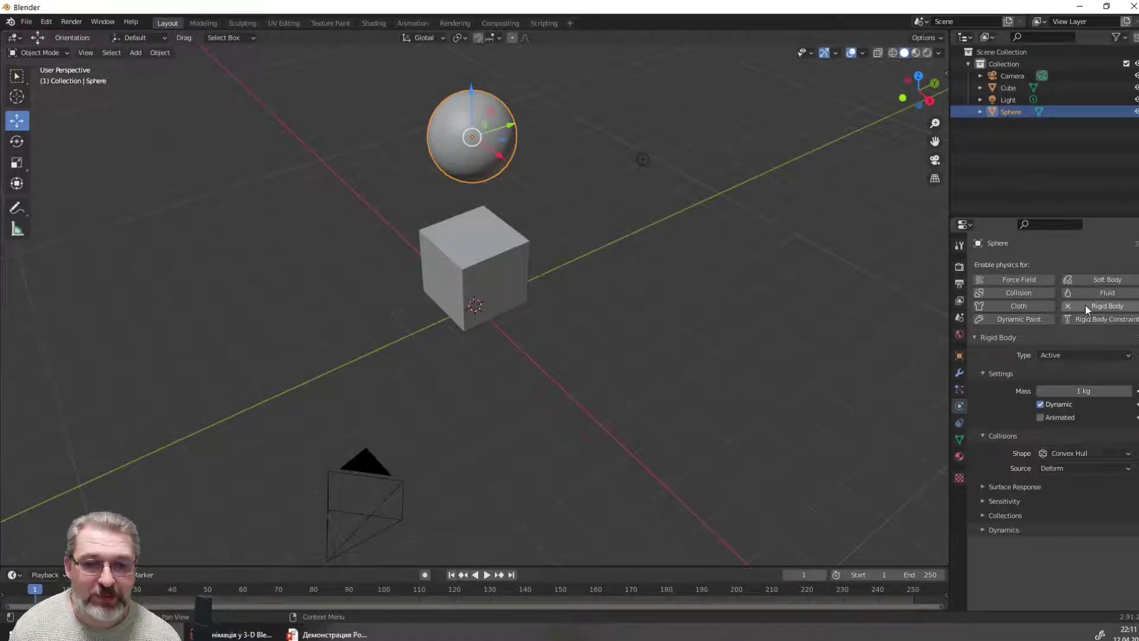
left_click(1038, 417)
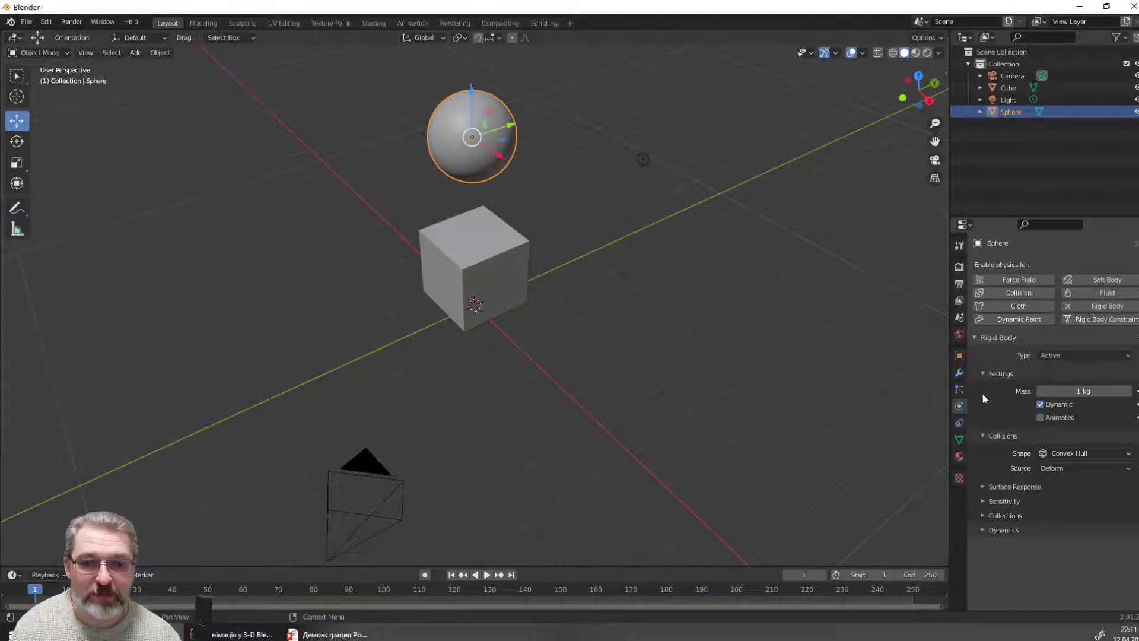
Play the simulation to watch how the sphere falls, stop it, and return to the first frame
left_click(486, 575)
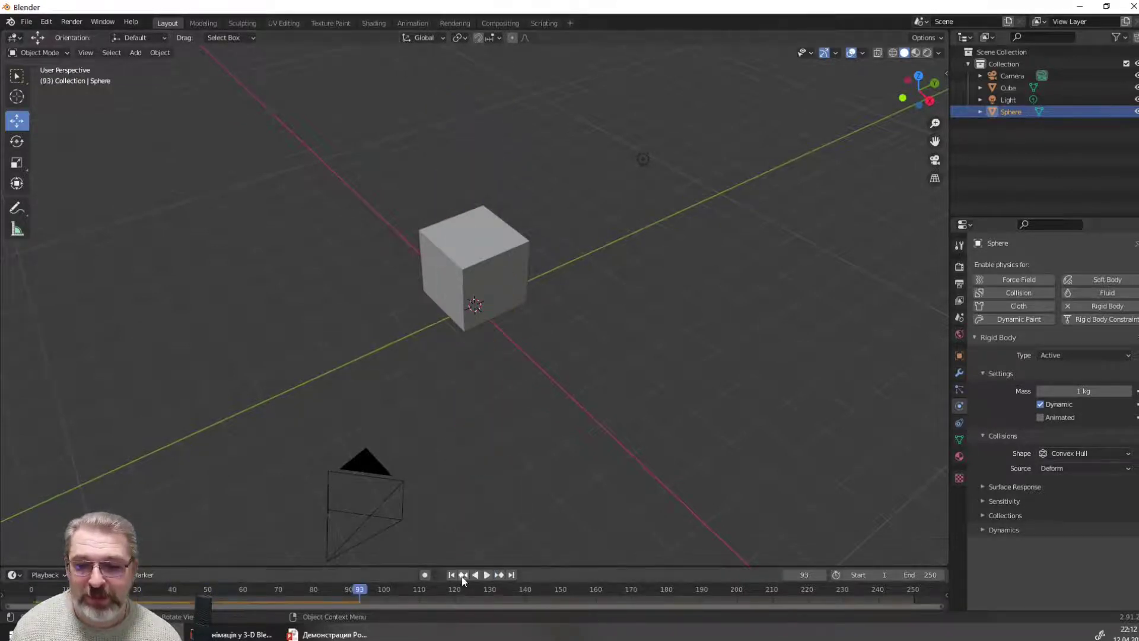
left_click(481, 575)
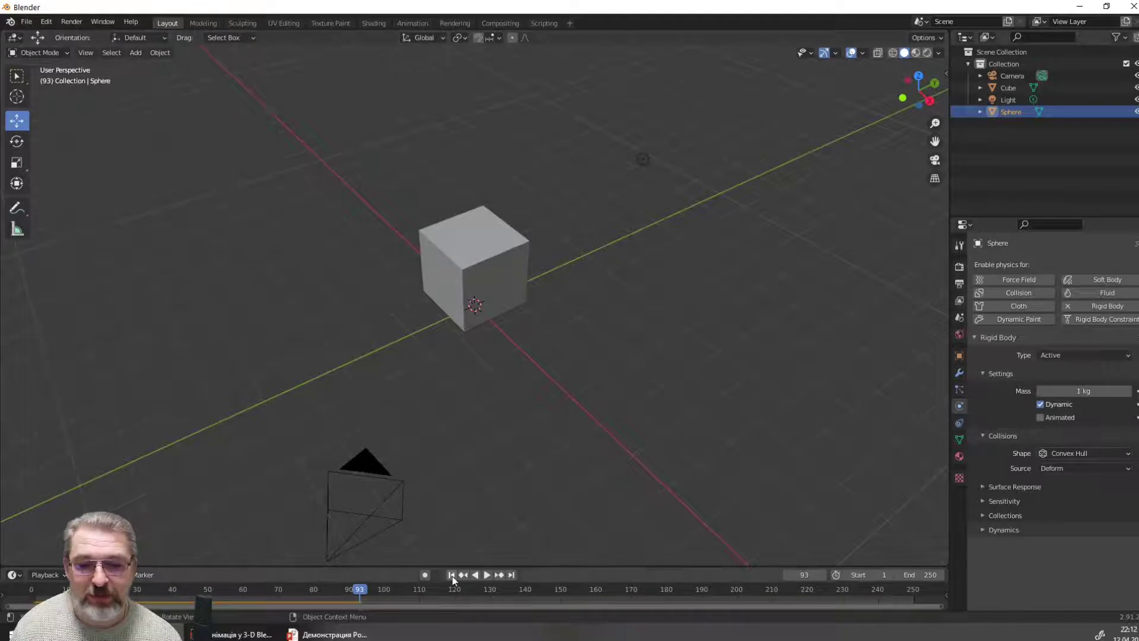
left_click(451, 575)
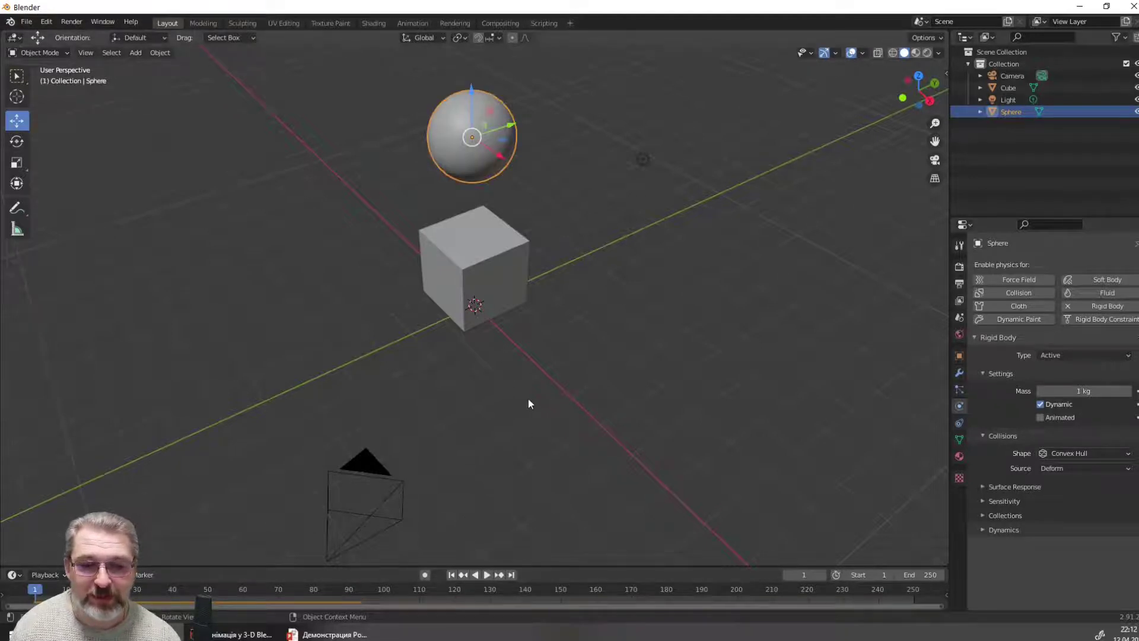
Enable rigid body physics for the cube, set its mass to 19.9 kg and turn off Dynamic
left_click(509, 252)
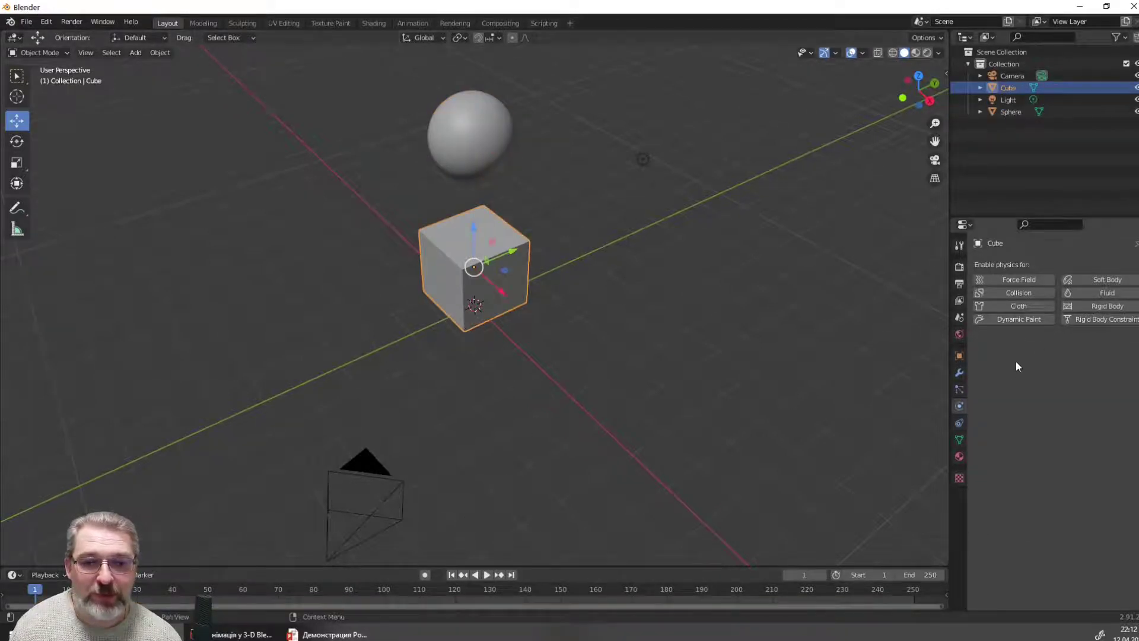
left_click(1091, 306)
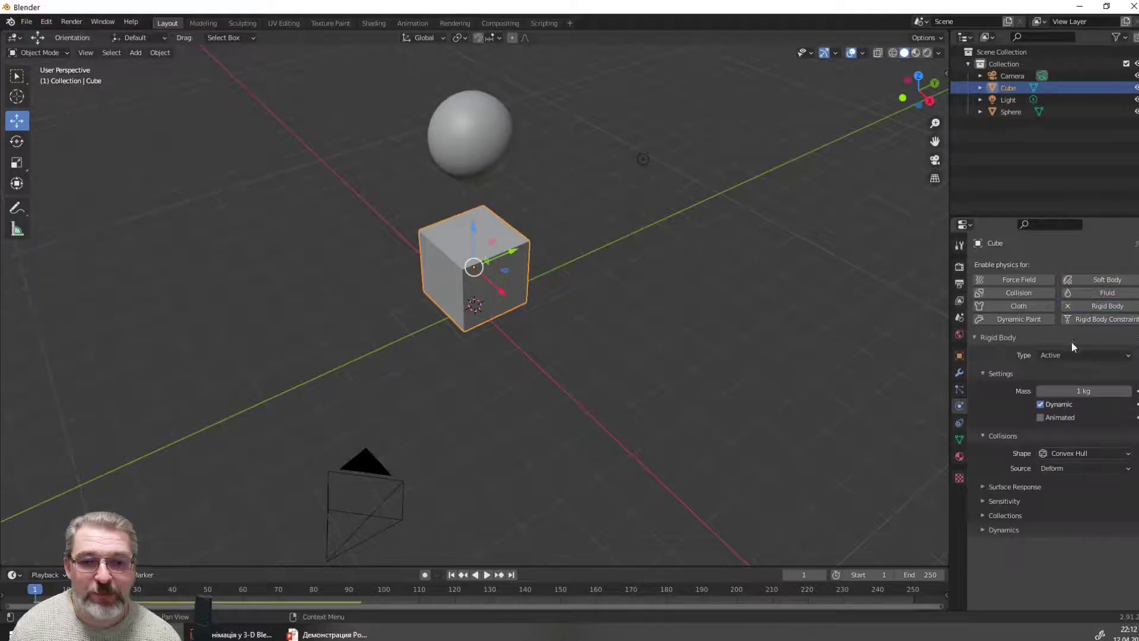
left_click(1083, 390)
type("17.3")
key("Return")
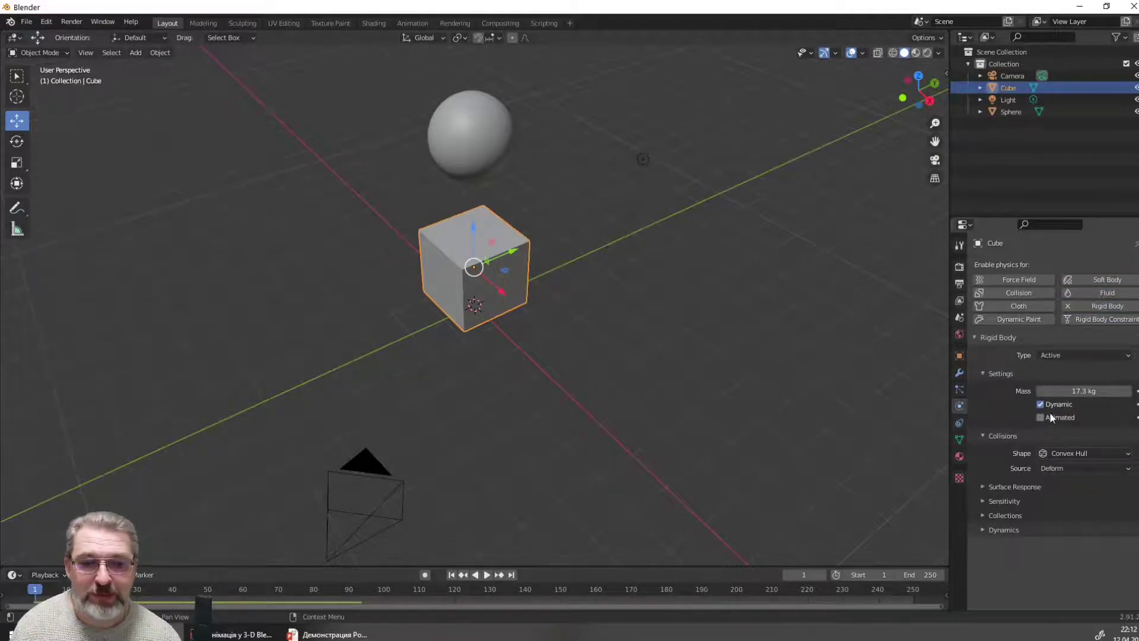
left_click(1074, 391)
type("19.9")
key("Return")
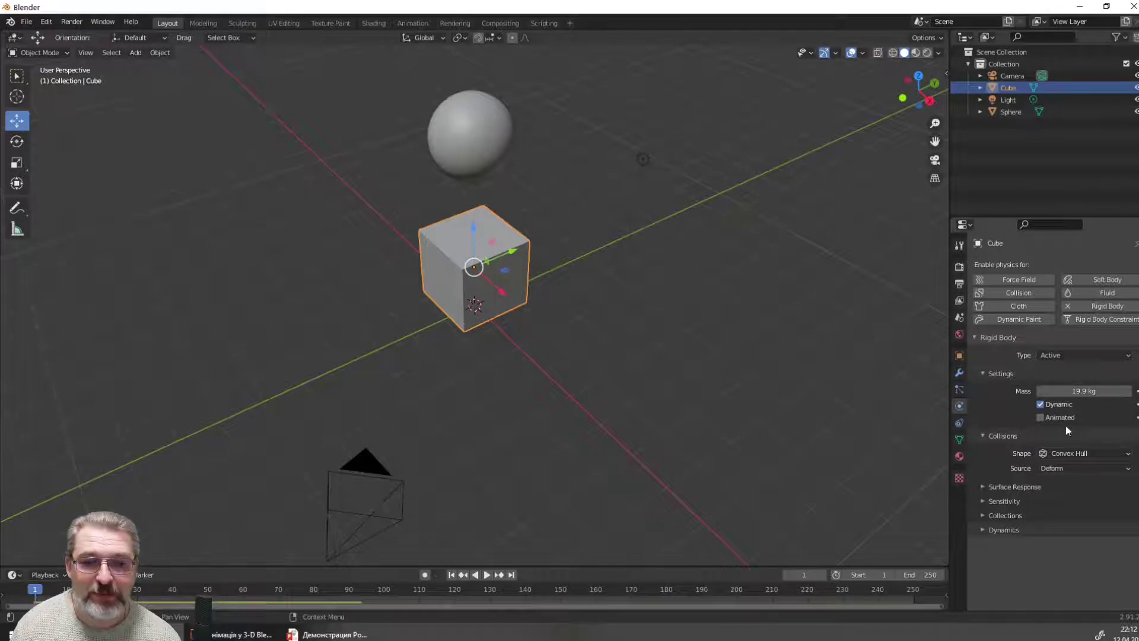
left_click(1041, 404)
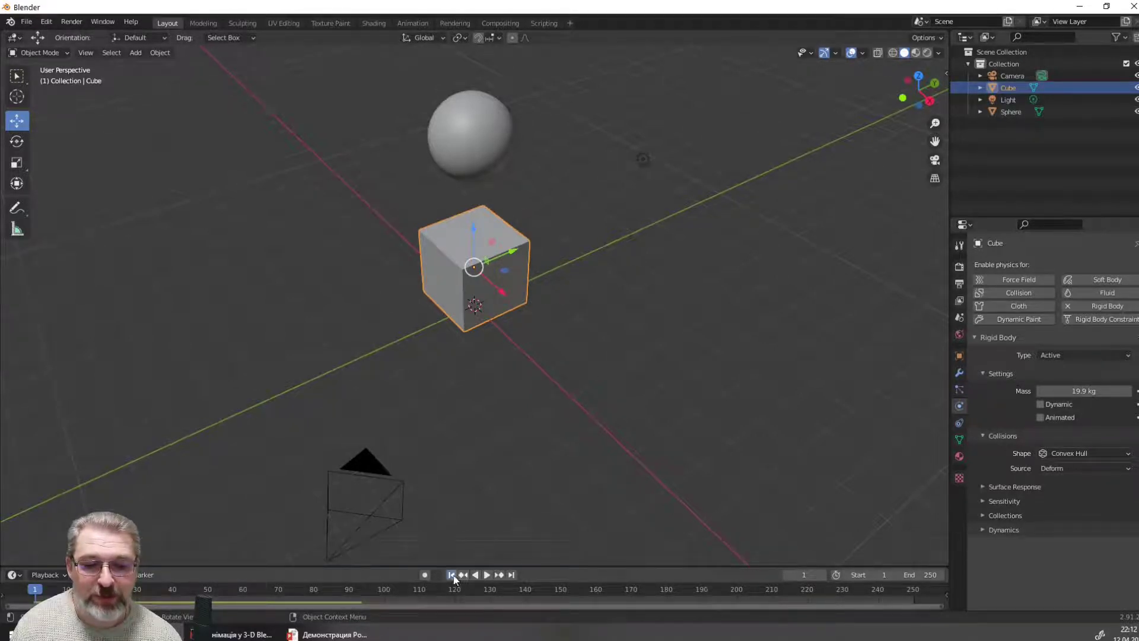
Play the simulation to check the sphere's collision with the cube, and return to the first frame
left_click(487, 575)
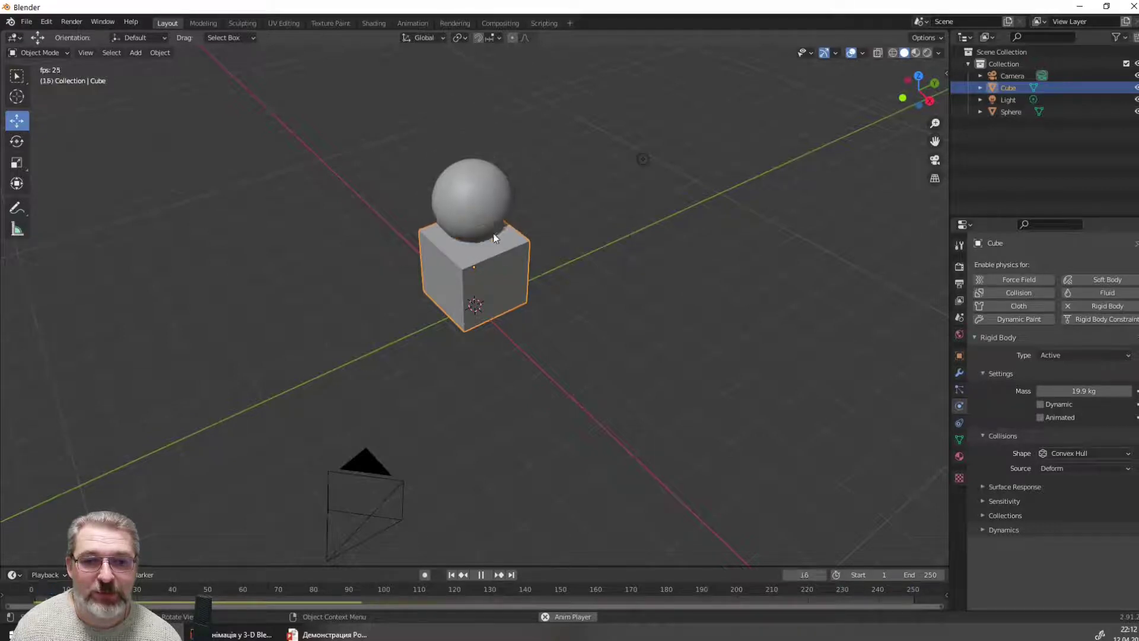
key("Escape")
Replace the cube with a new UV sphere at the scene's origin
key("Delete")
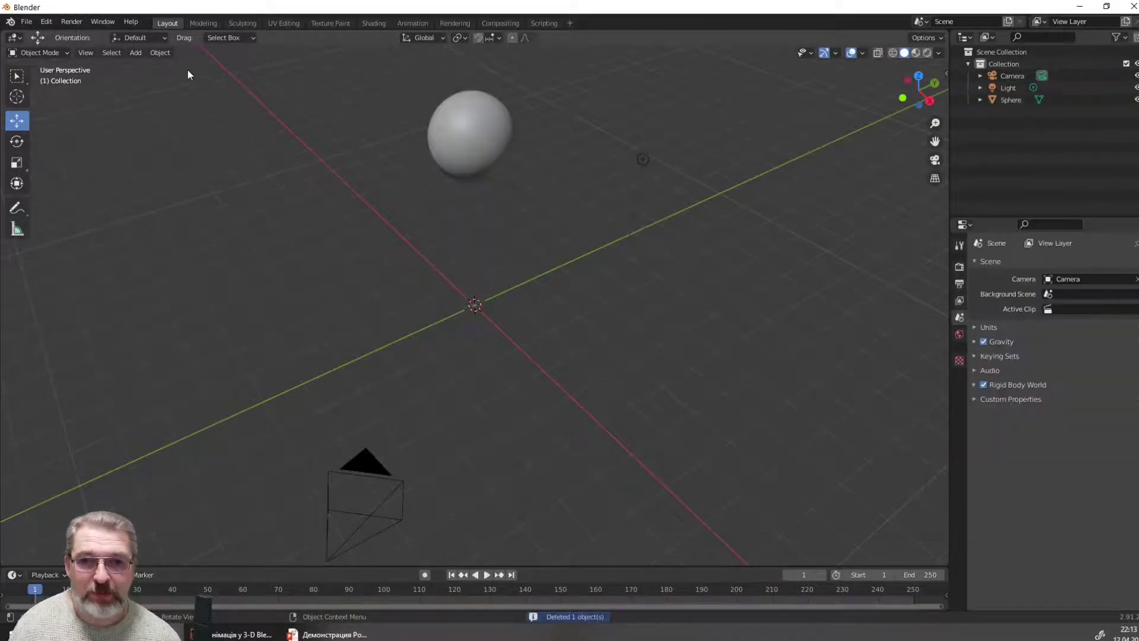
left_click(139, 59)
mouse_move(143, 67)
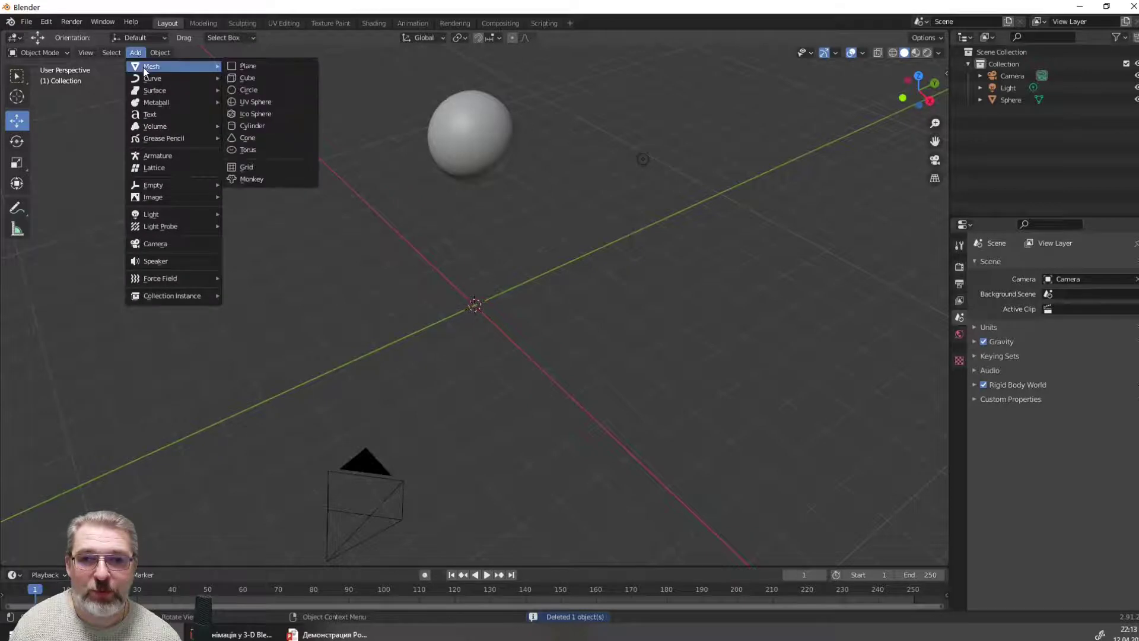
left_click(274, 105)
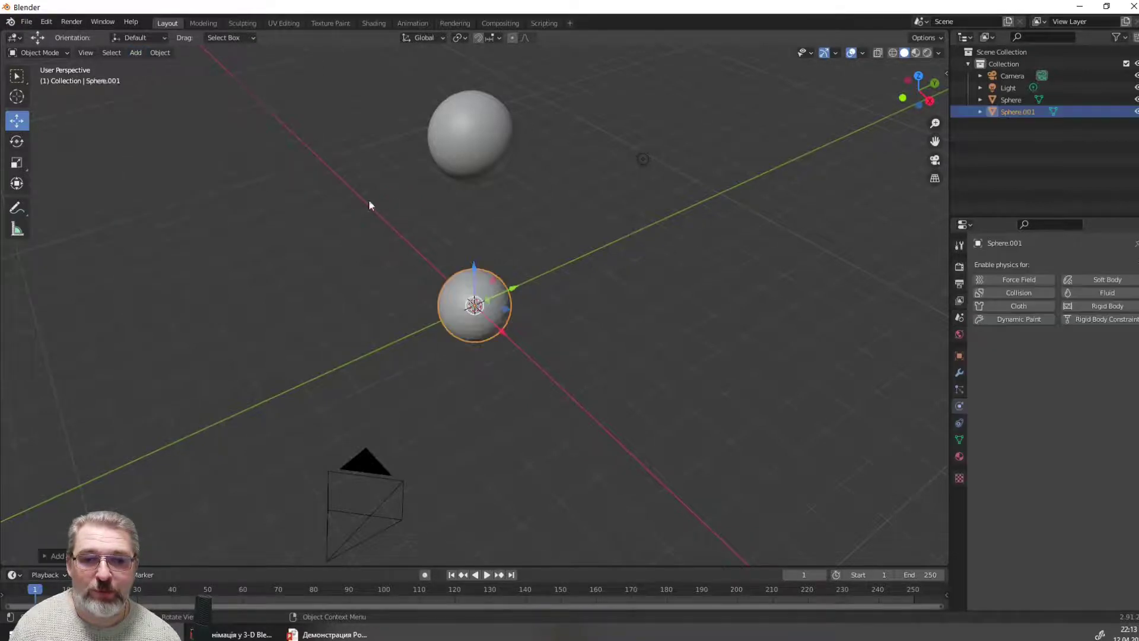
Apply smooth shading to the new lower sphere and move it slightly upward along the Z axis
right_click(454, 289)
left_click(455, 285)
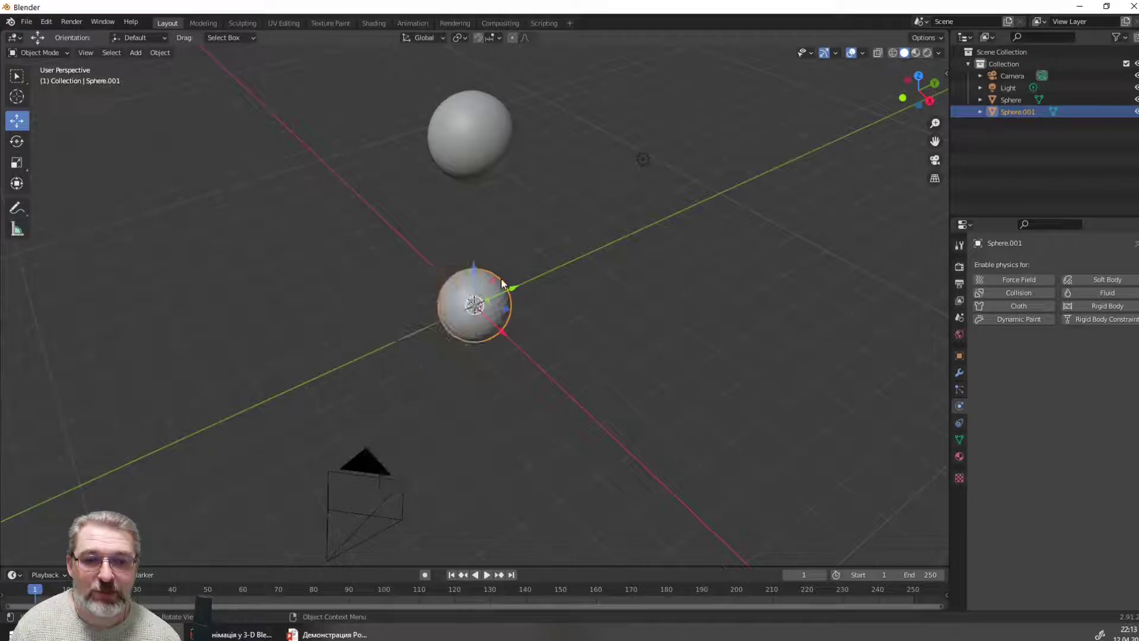
left_click_drag(473, 265, 473, 238)
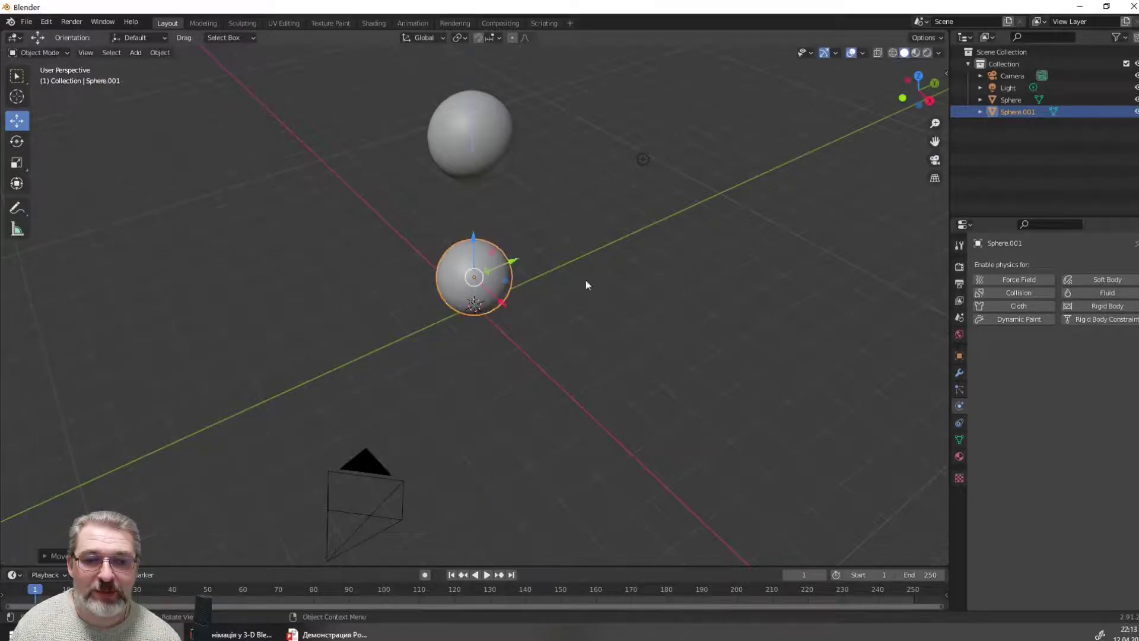
Enable rigid body physics for the lower sphere, set its mass to 9.2 kg and turn off Dynamic
left_click(1083, 306)
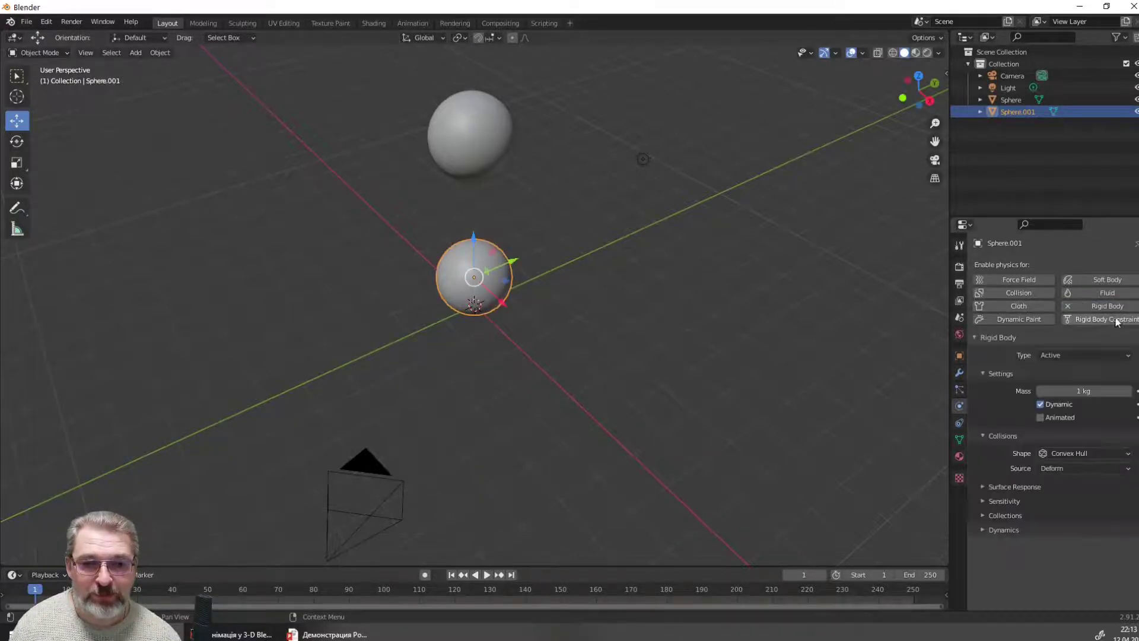
left_click_drag(1083, 390, 1118, 391)
left_click(1038, 403)
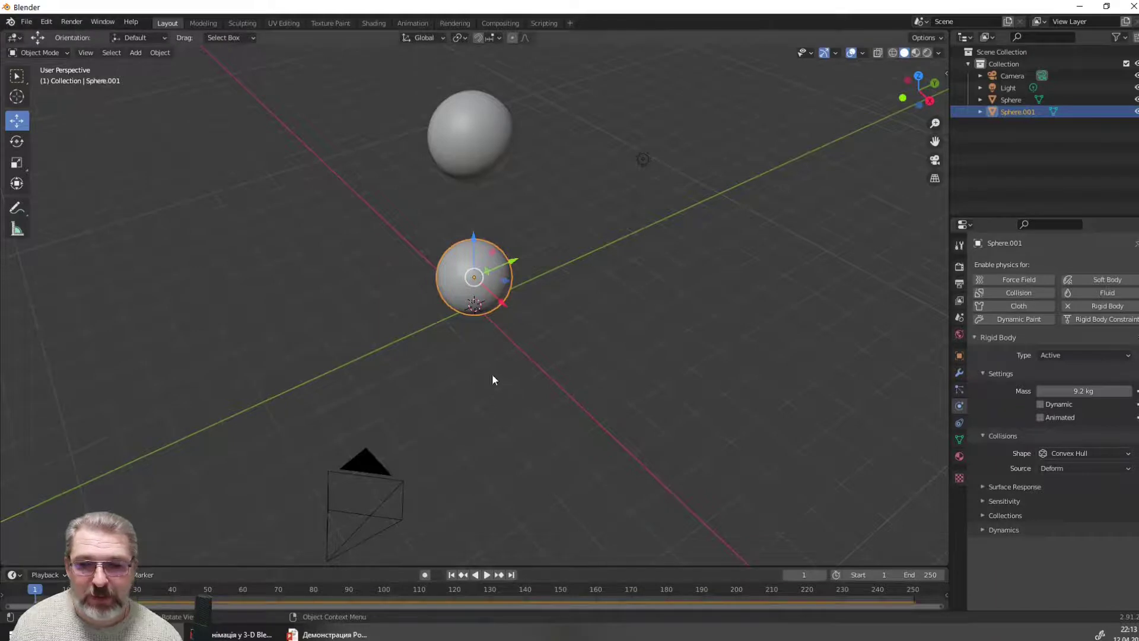
Play the simulation to watch the two spheres collide, stop it, and return to the first frame
left_click(486, 575)
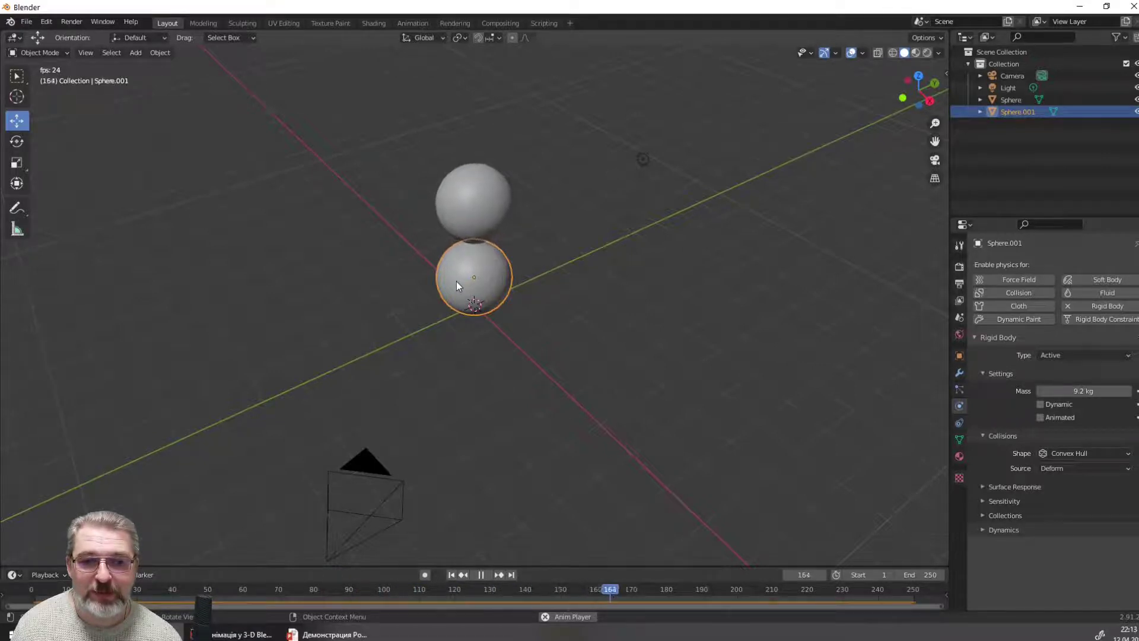
left_click(481, 574)
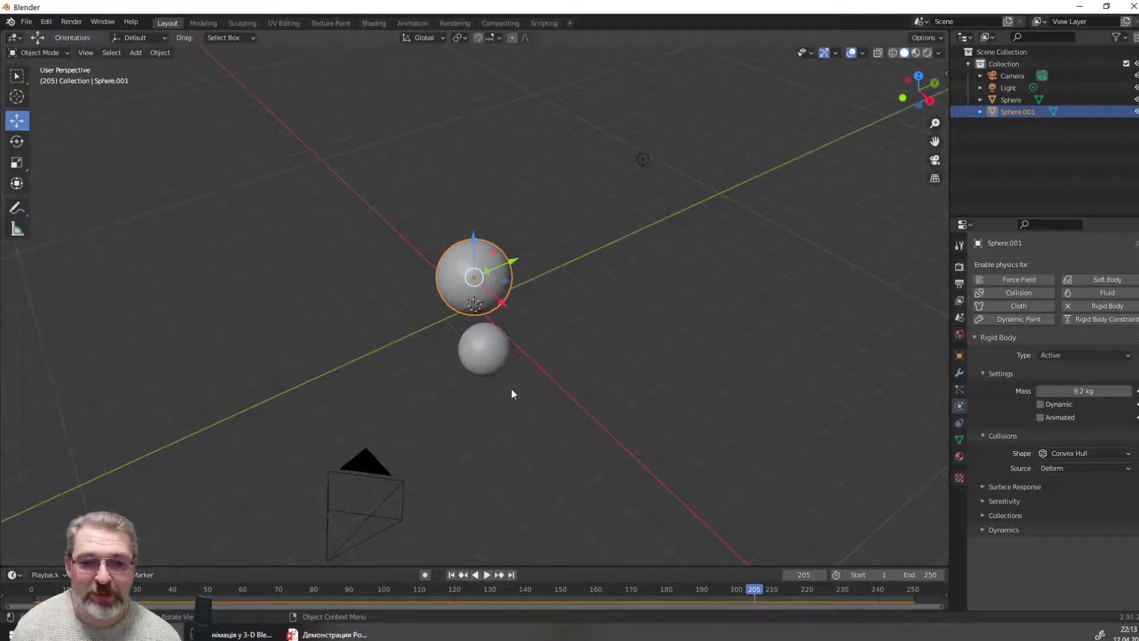
key("shift+Left")
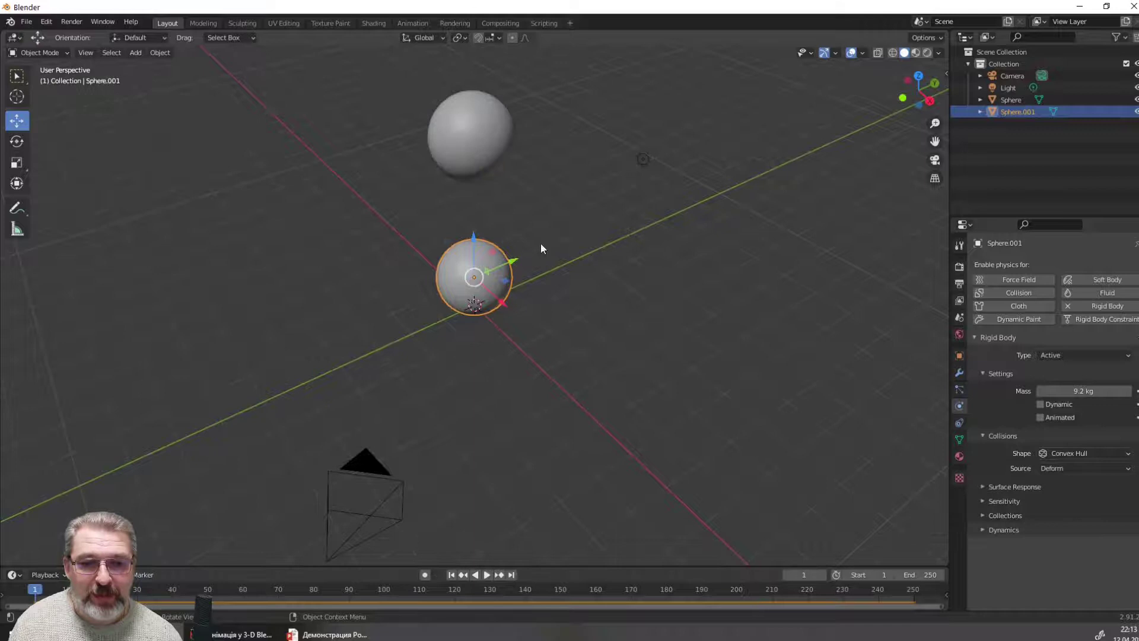
Set the upper sphere's rigid body collision shape to Mesh
left_click(483, 153)
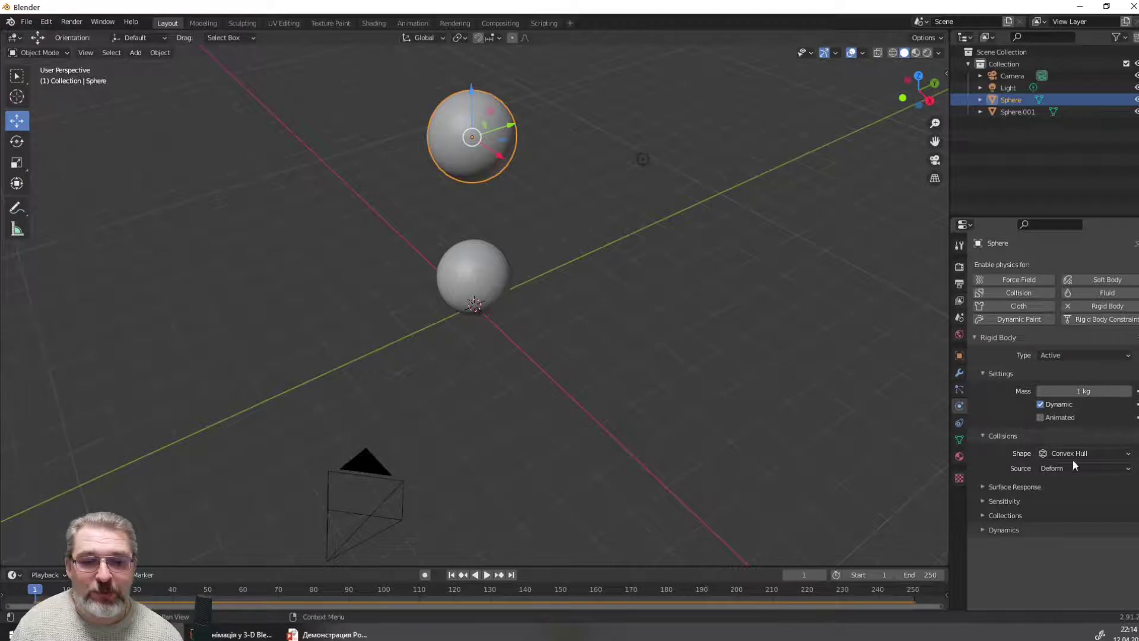
left_click(1092, 455)
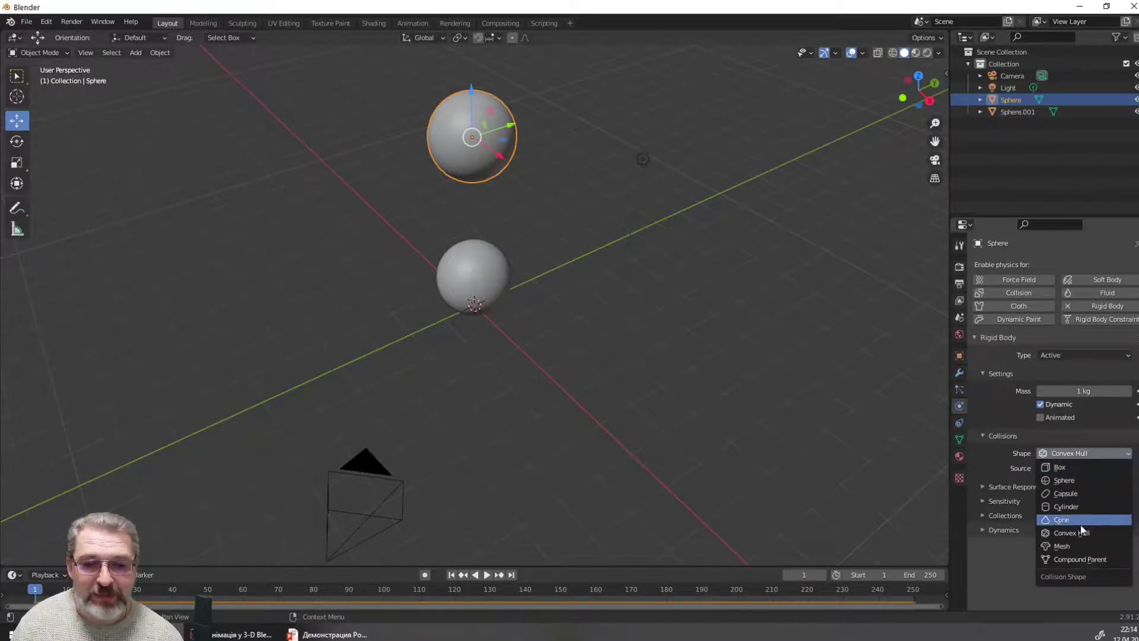
left_click(1076, 547)
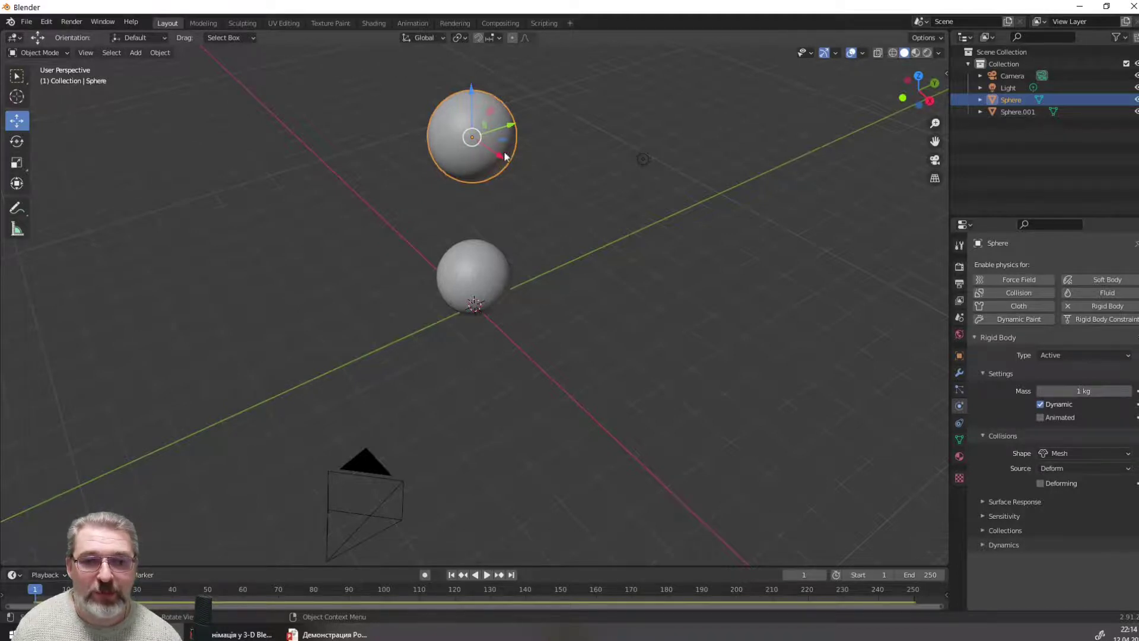
Set the lower sphere's rigid body collision shape to Mesh, then play the simulation and return to the first frame
left_click(484, 266)
left_click(1102, 453)
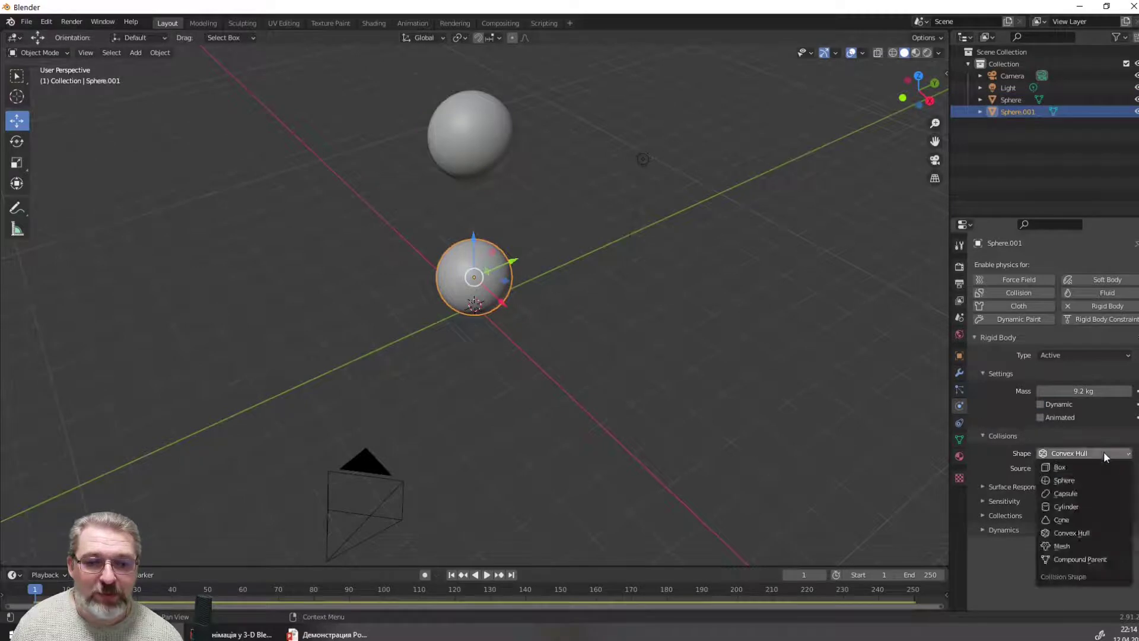
left_click(1085, 542)
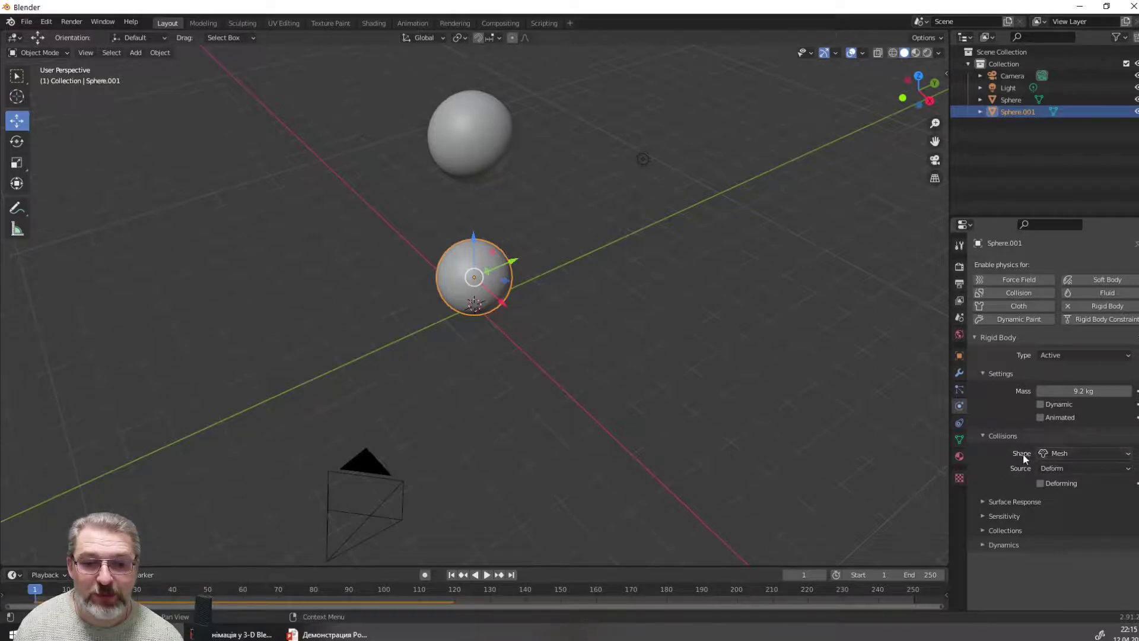
left_click(487, 577)
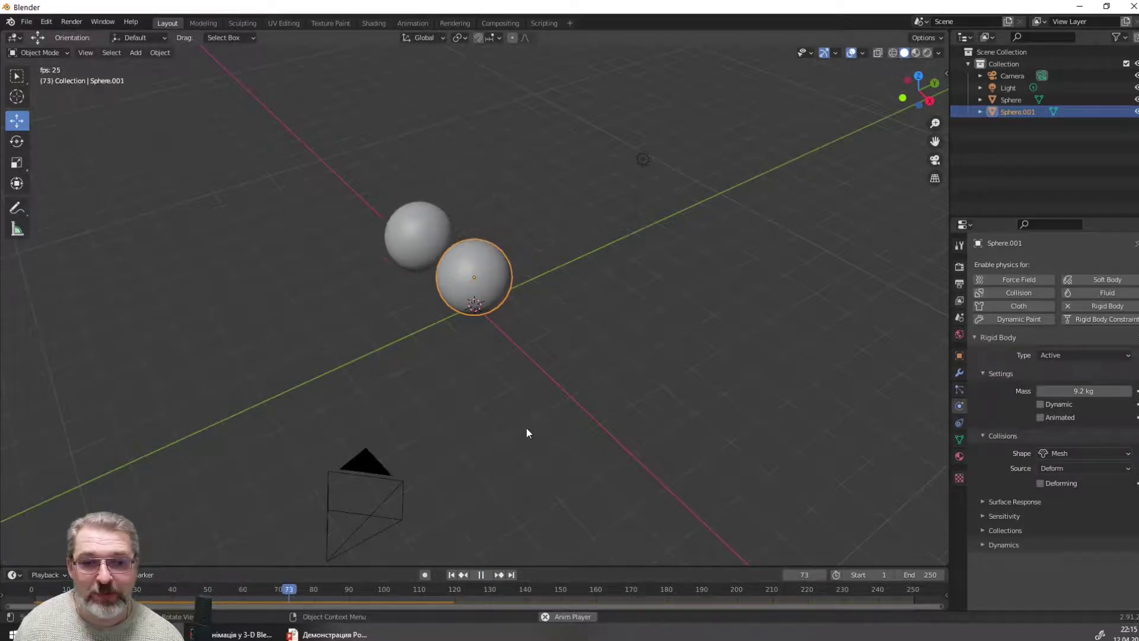
key("Escape")
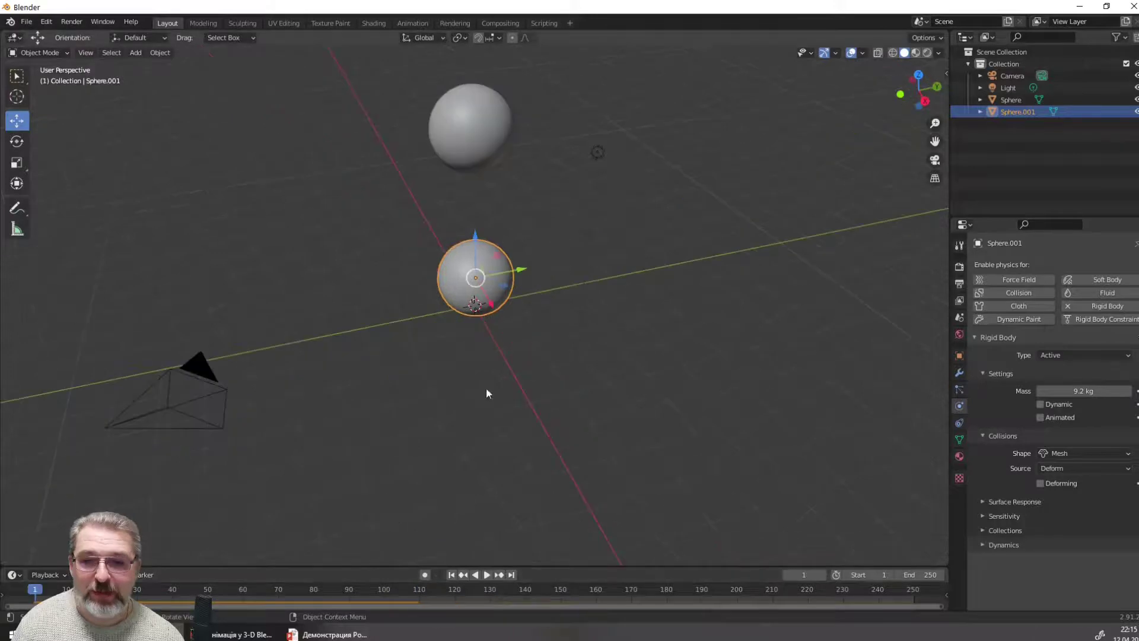
Move the lower sphere slightly along the X axis, off the upper sphere's centre, and play the simulation before stopping it
left_click_drag(493, 310, 502, 326)
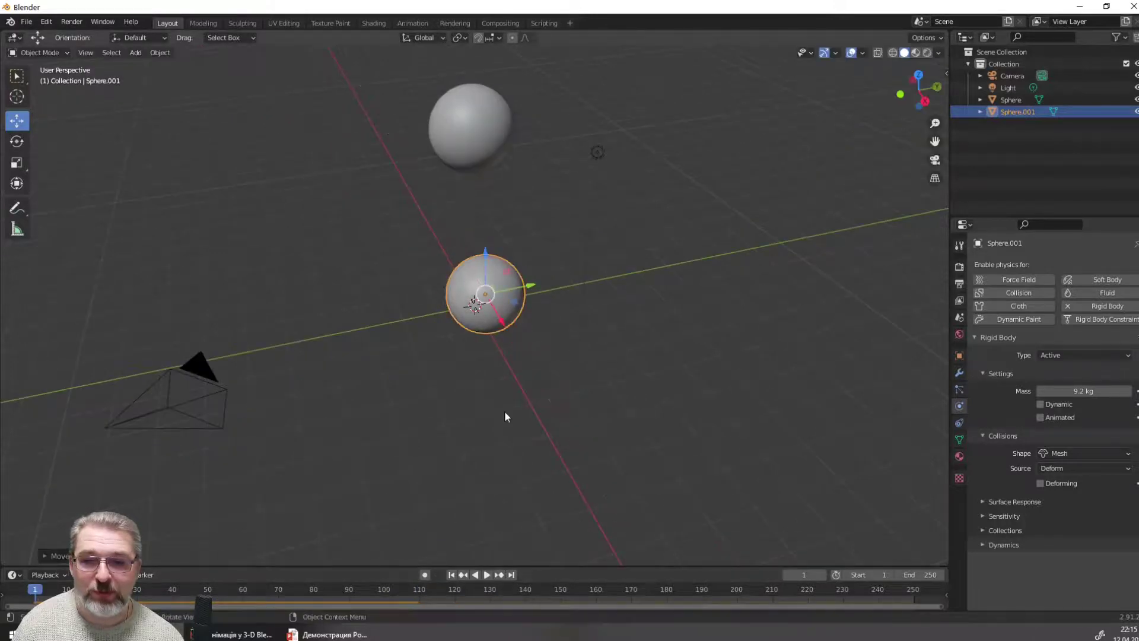
left_click(487, 574)
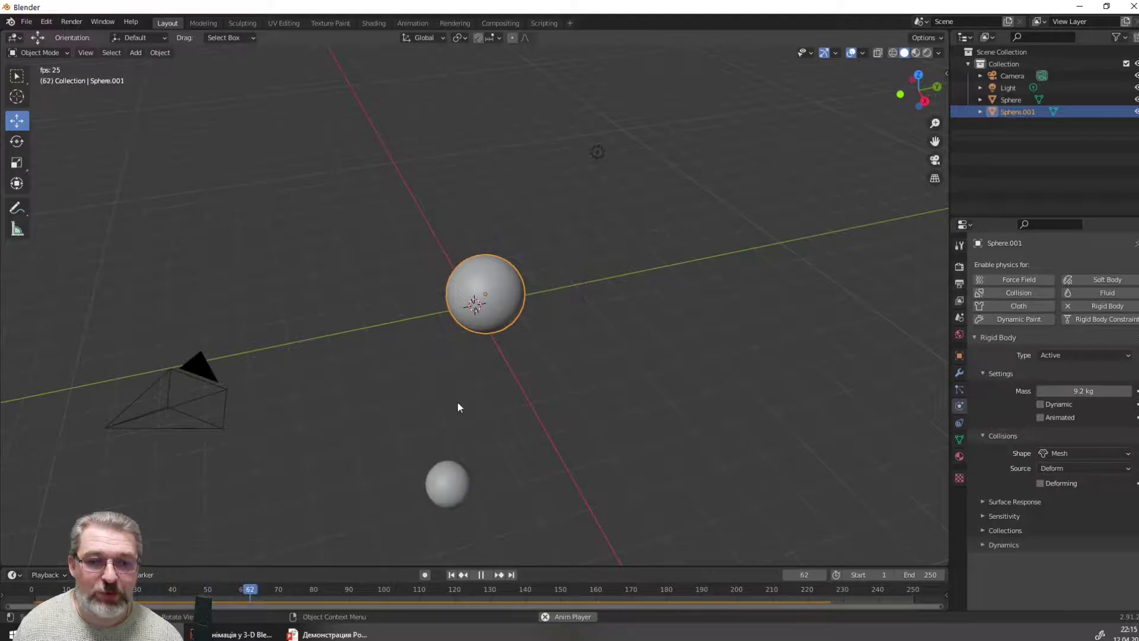
left_click(478, 574)
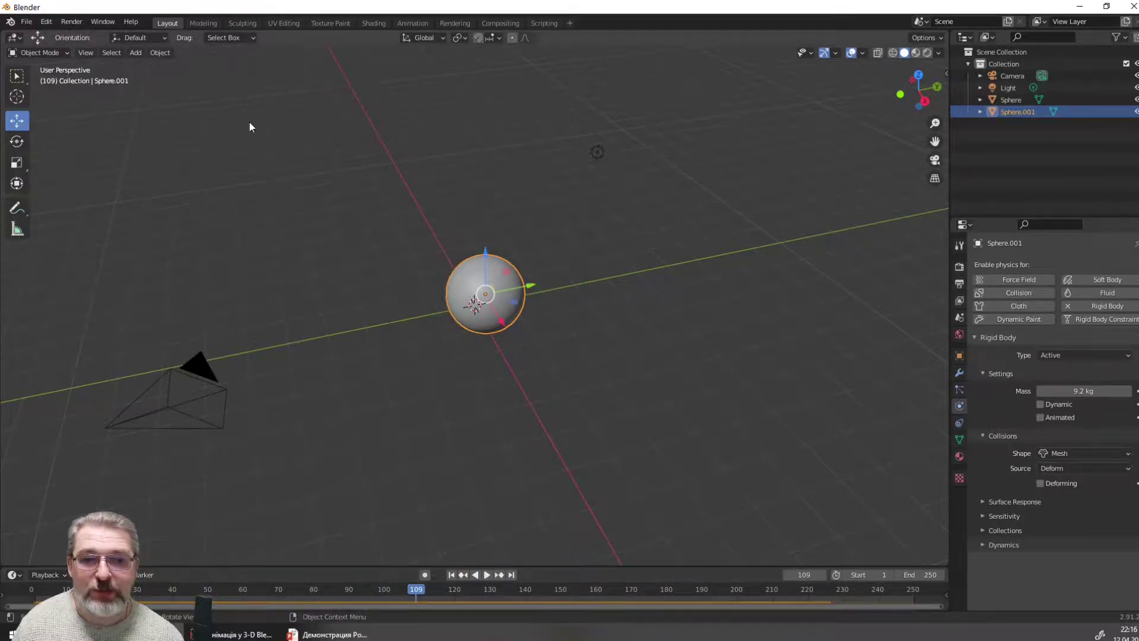
Add a mesh plane at the origin, scale it up well beyond the lower sphere, and return to the first frame
left_click(134, 53)
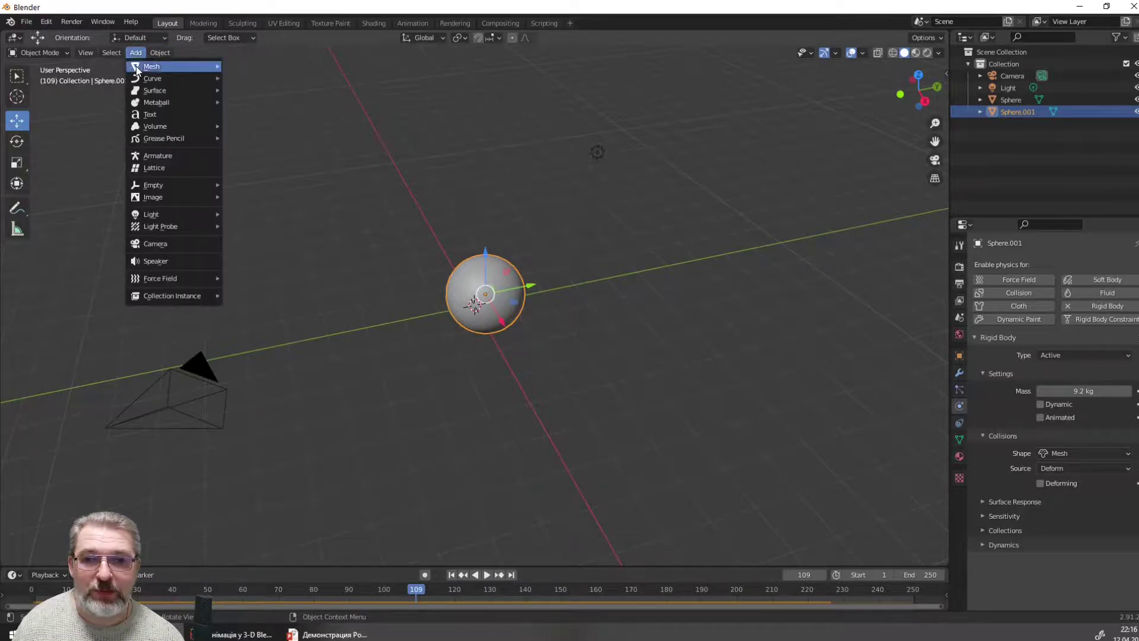
mouse_move(175, 68)
left_click(247, 66)
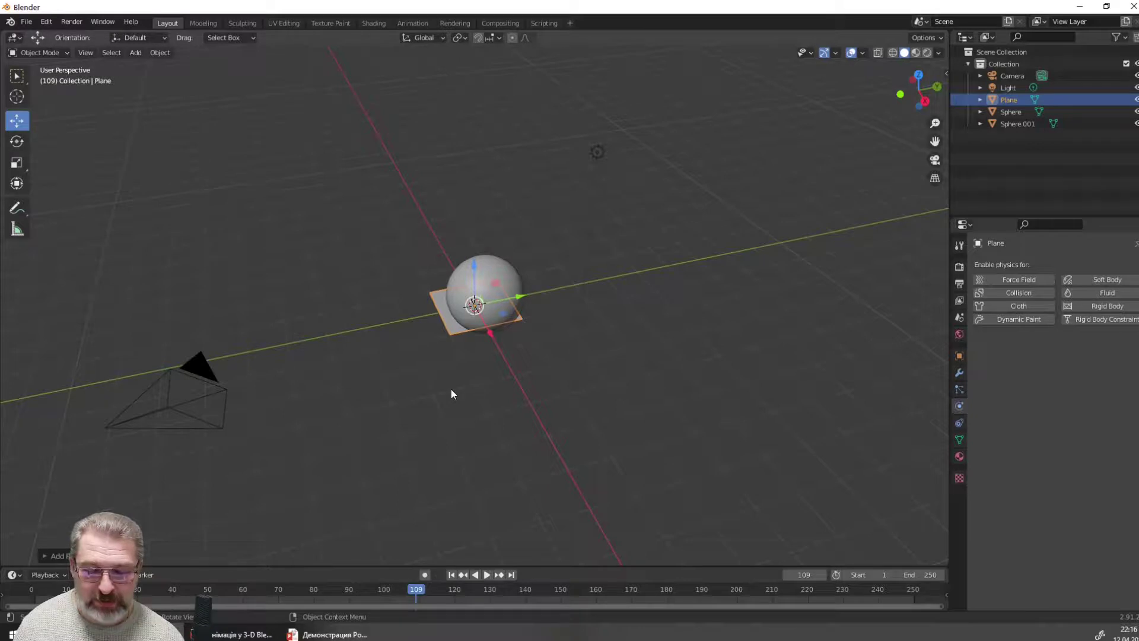
key("s")
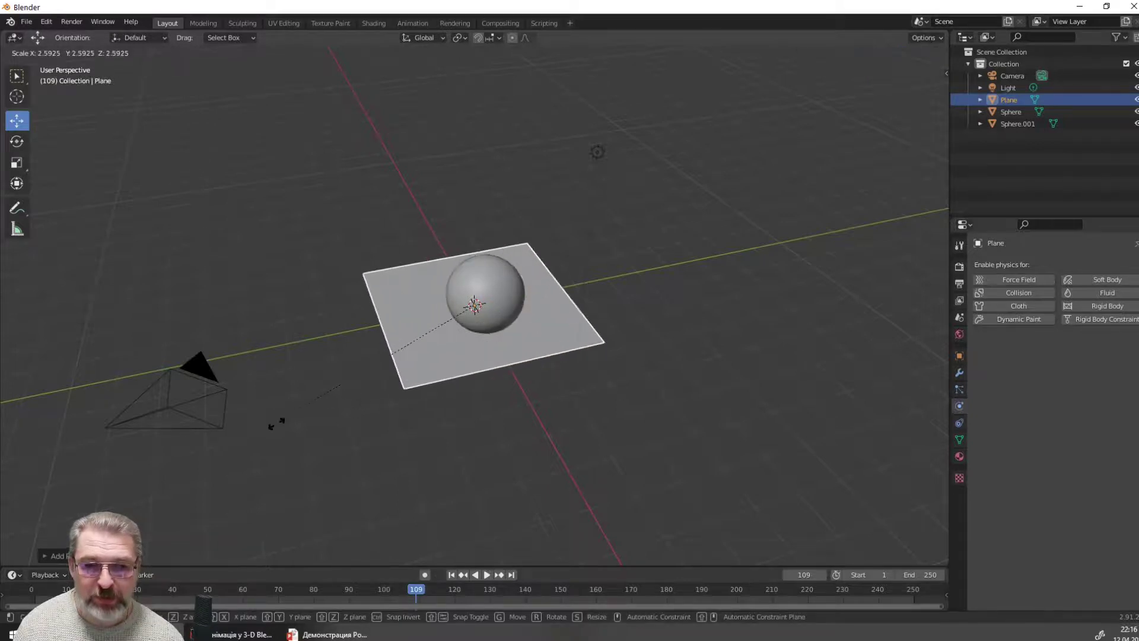
key("Return")
key("shift+Left")
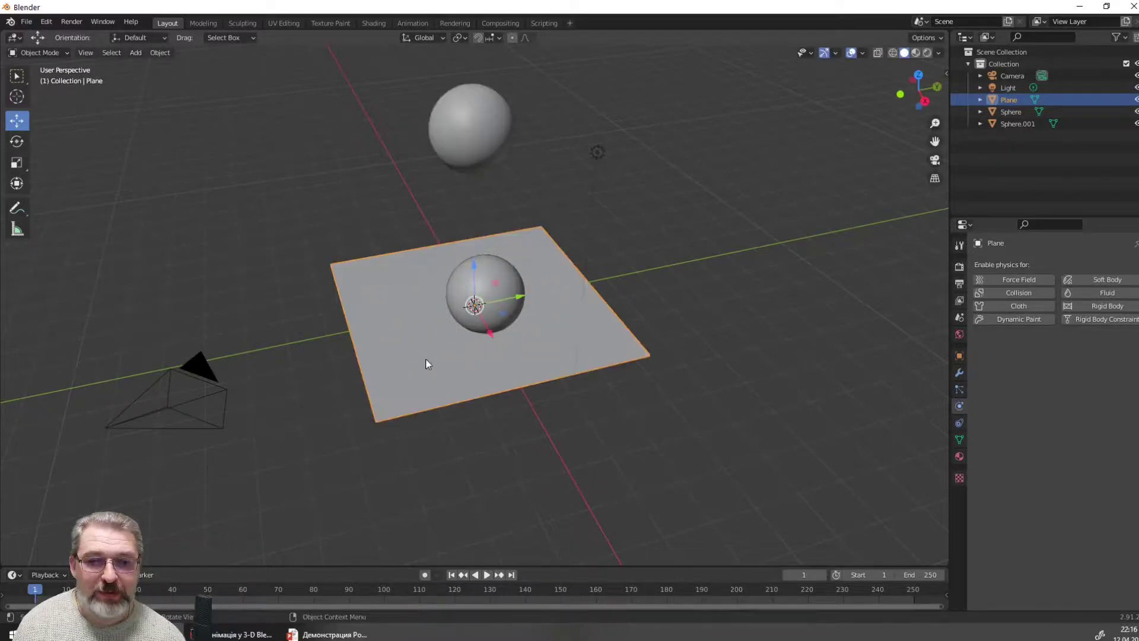
Enable rigid body physics for the plane with Dynamic off, and test the simulation, returning to the first frame
left_click(1118, 309)
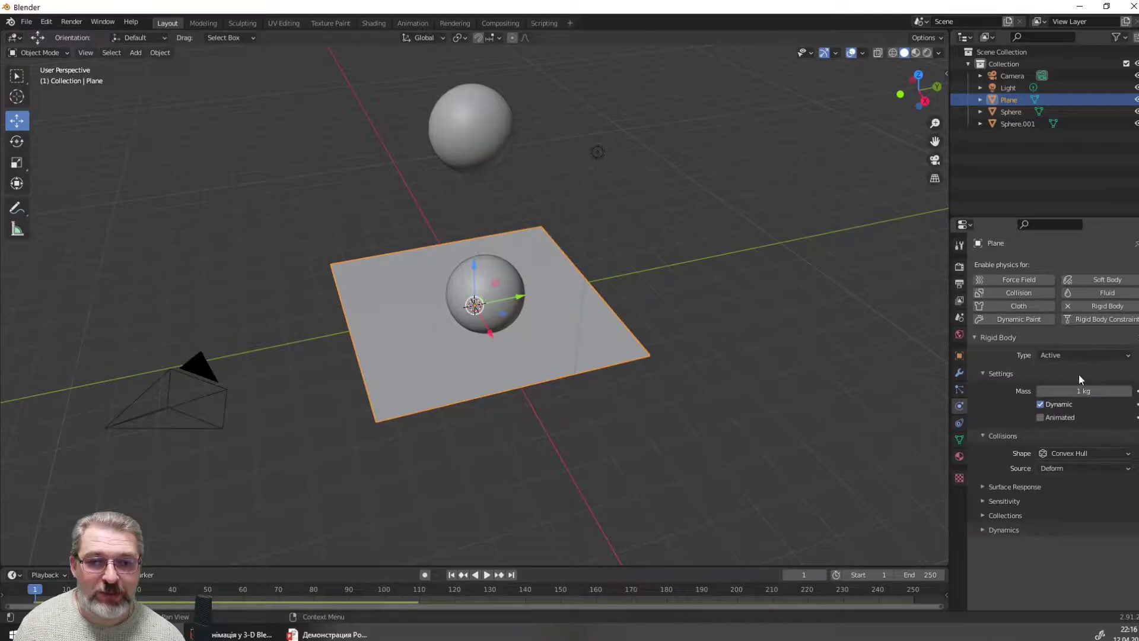
left_click(1038, 405)
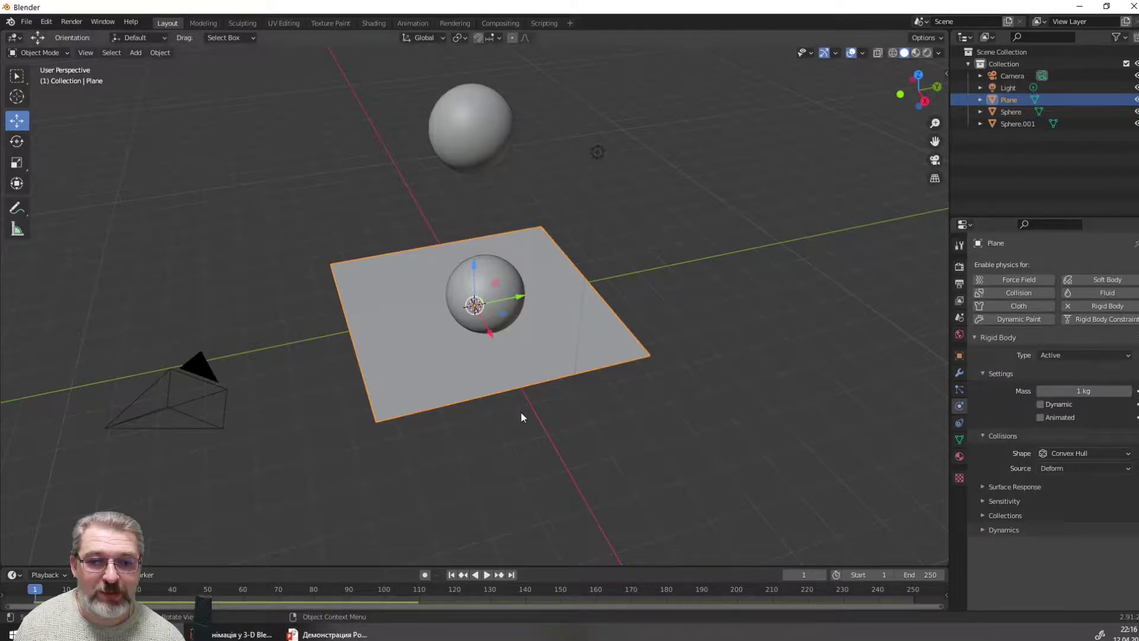
left_click(487, 575)
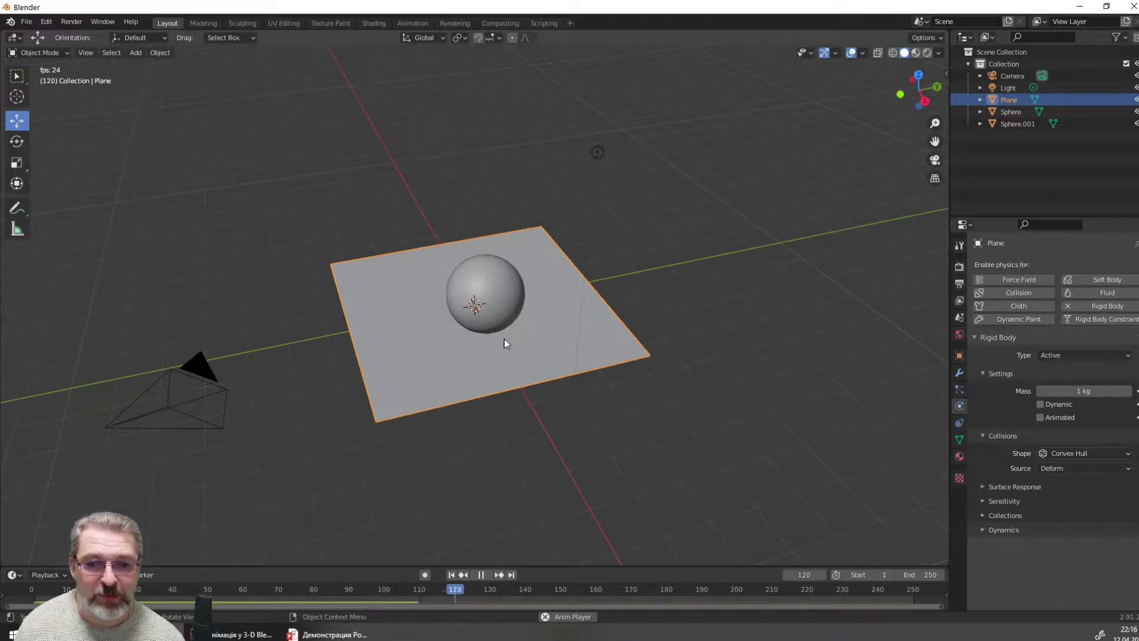
left_click(480, 574)
left_click(450, 575)
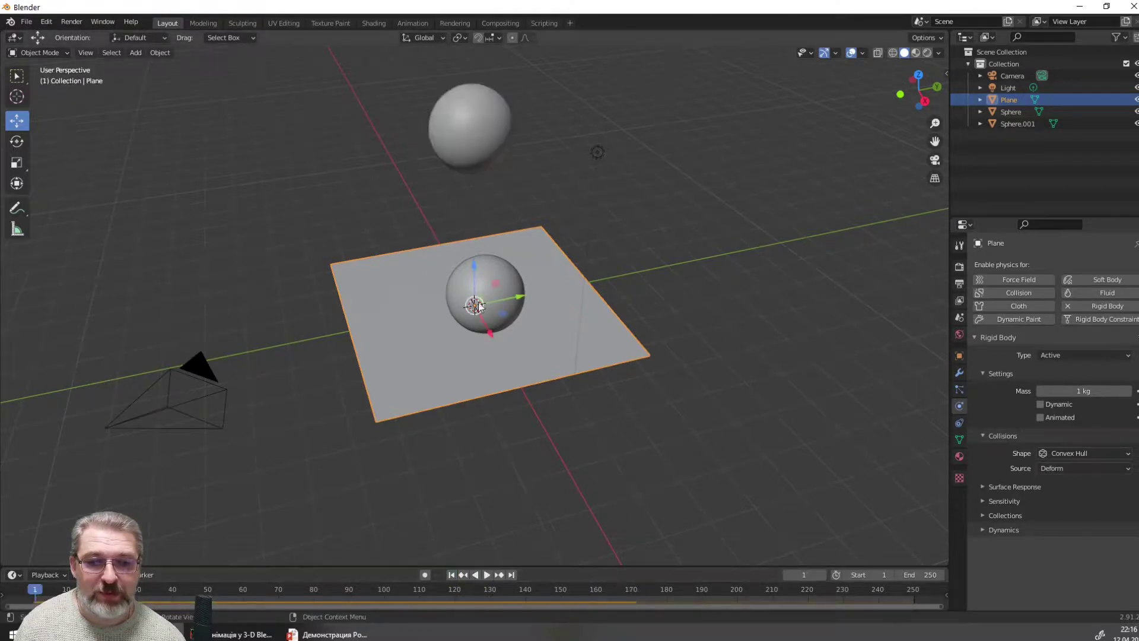
Turn on Dynamic for the lower sphere and play the simulation twice, returning to the first frame each time
left_click(485, 273)
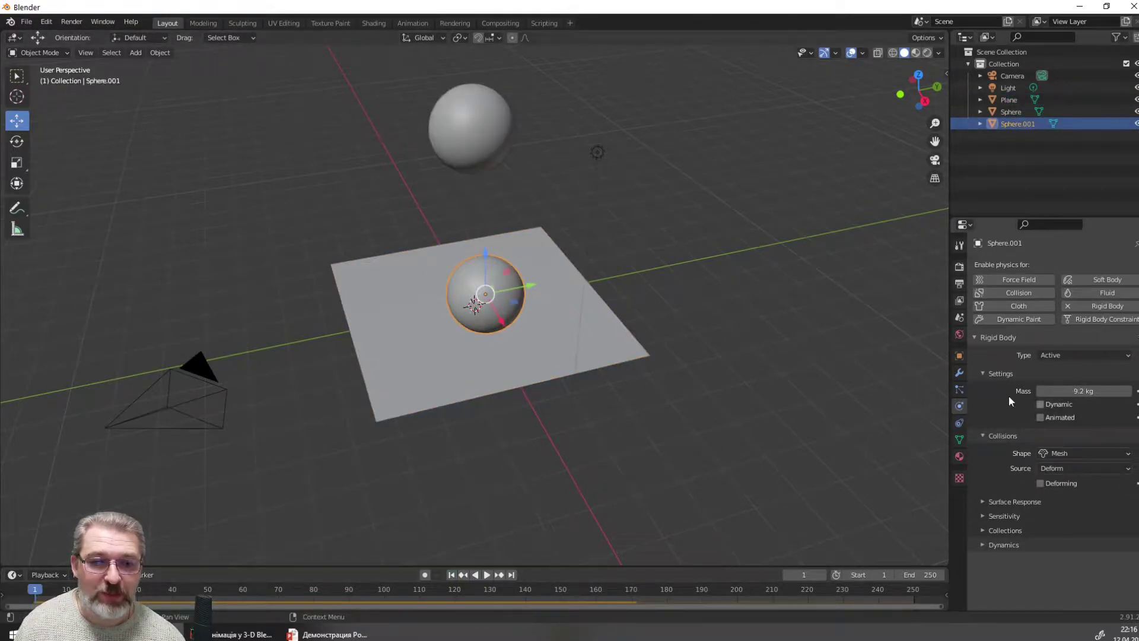
left_click(1040, 404)
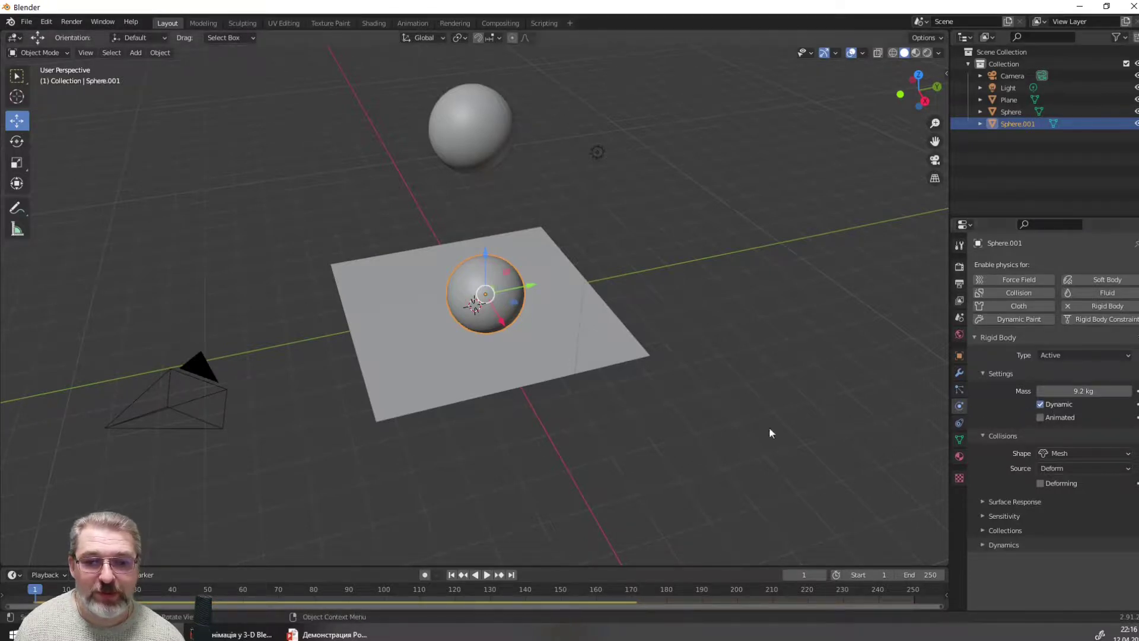
key("space")
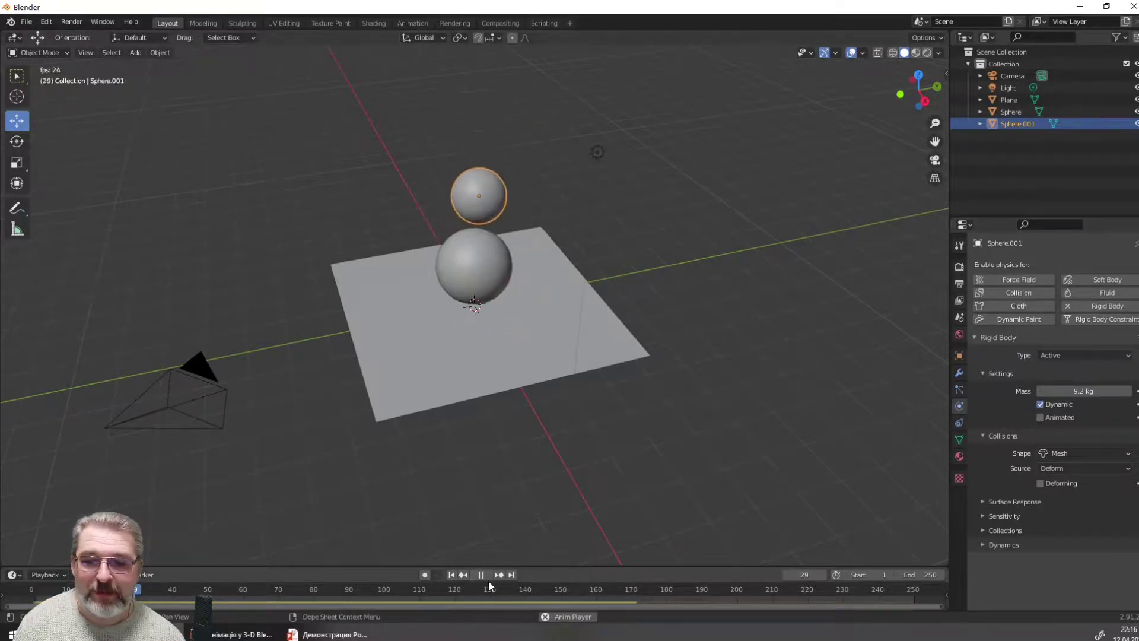
left_click(481, 575)
left_click(451, 575)
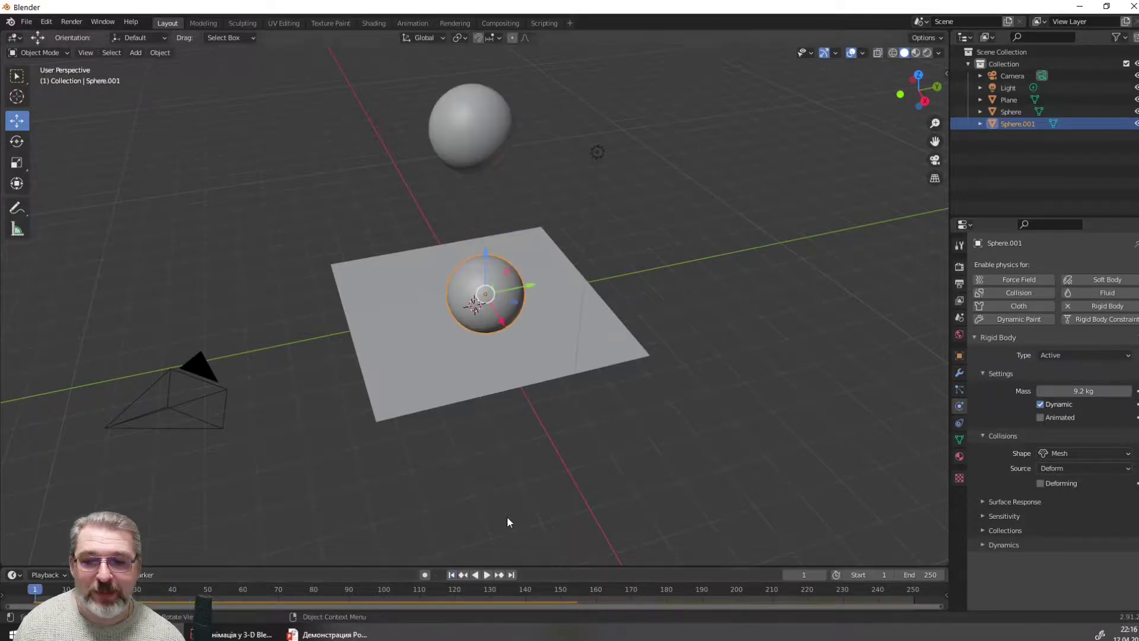
left_click(487, 575)
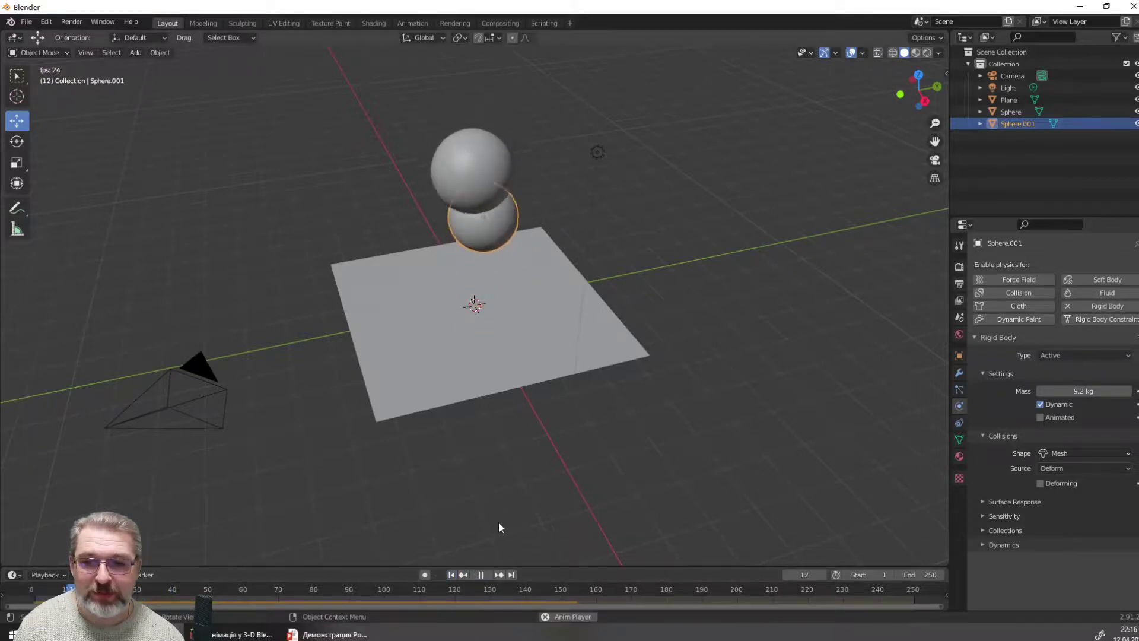
left_click(479, 575)
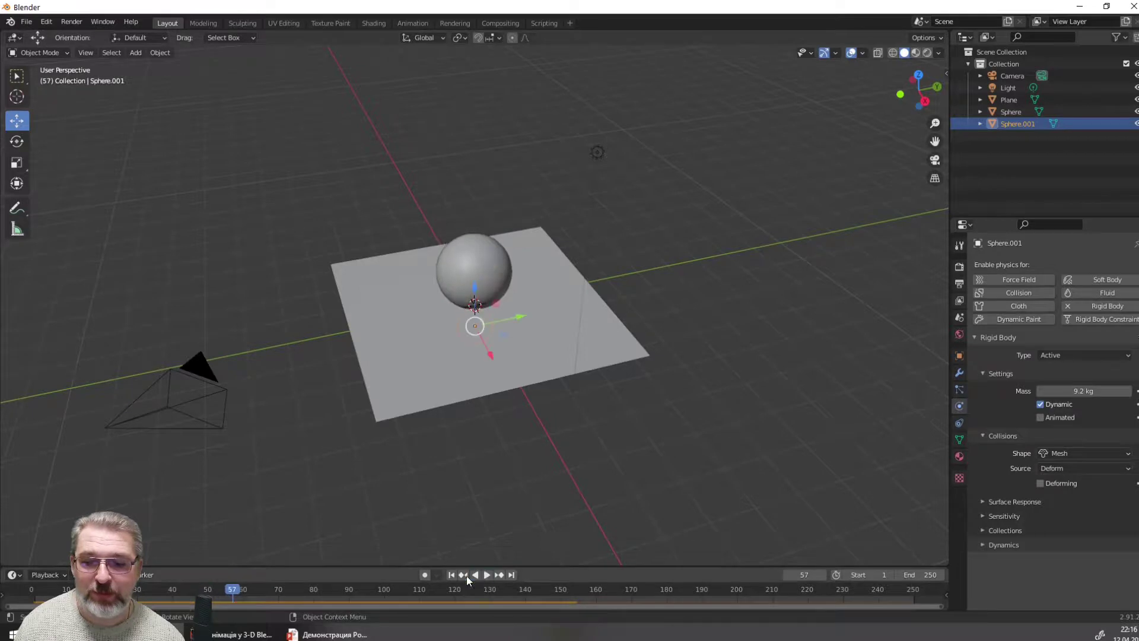
left_click(451, 575)
Set the plane's rigid body collision shape to Mesh
middle_click_drag(520, 494, 503, 419)
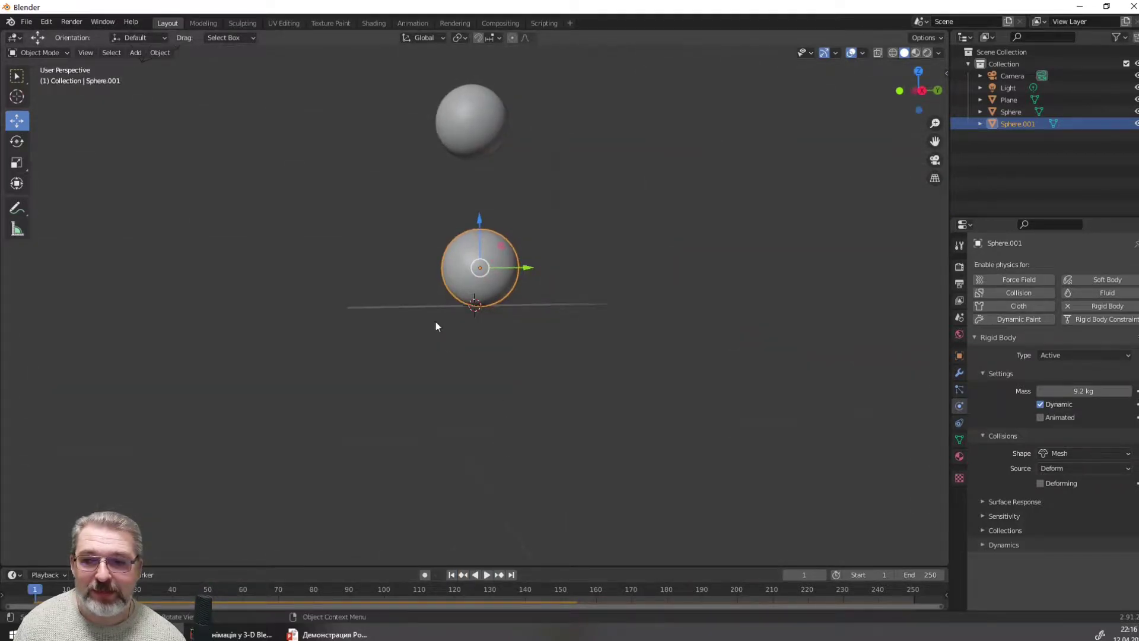
left_click(433, 304)
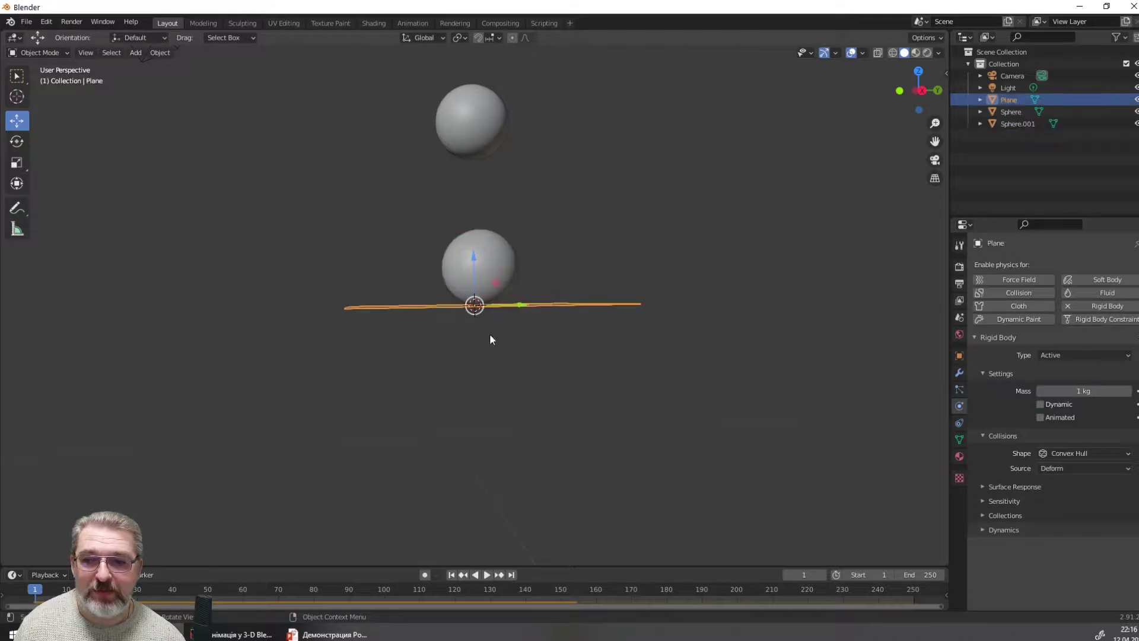
left_click(1090, 455)
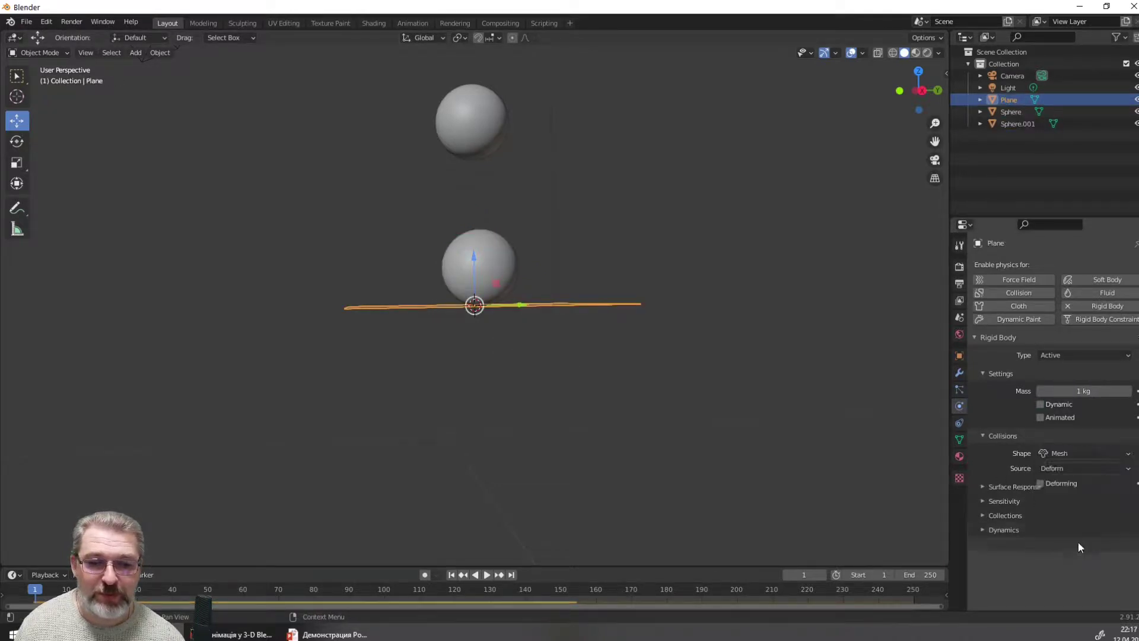
left_click(1062, 546)
Raise the lower sphere along the Z axis until it clears the plane, then play the simulation and return to the first frame
left_click(496, 247)
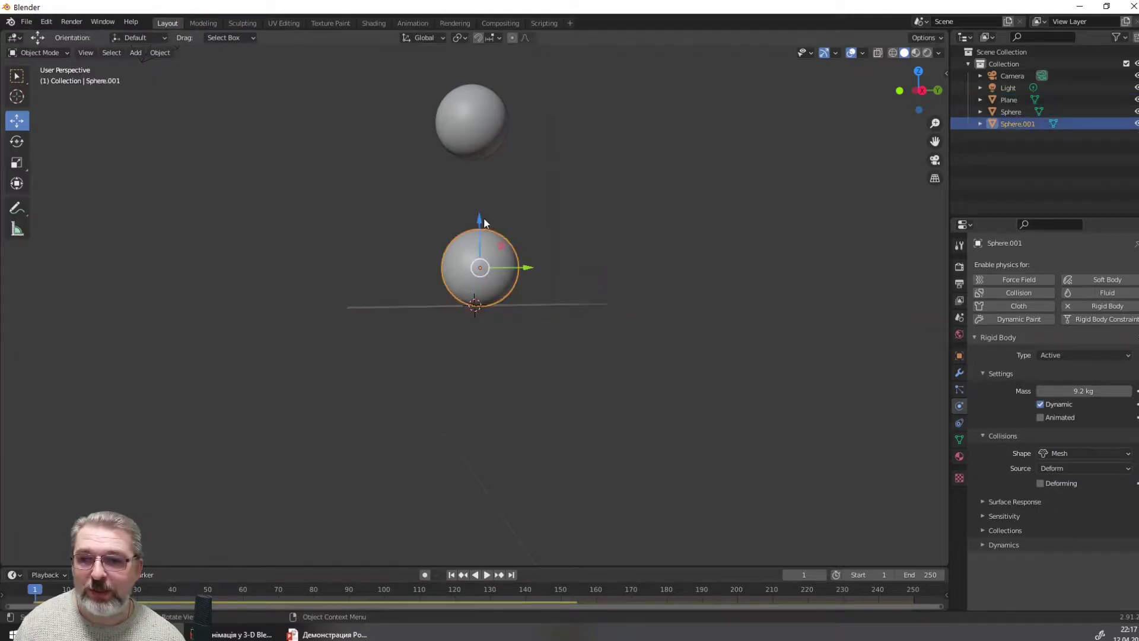
left_click_drag(479, 224, 479, 205)
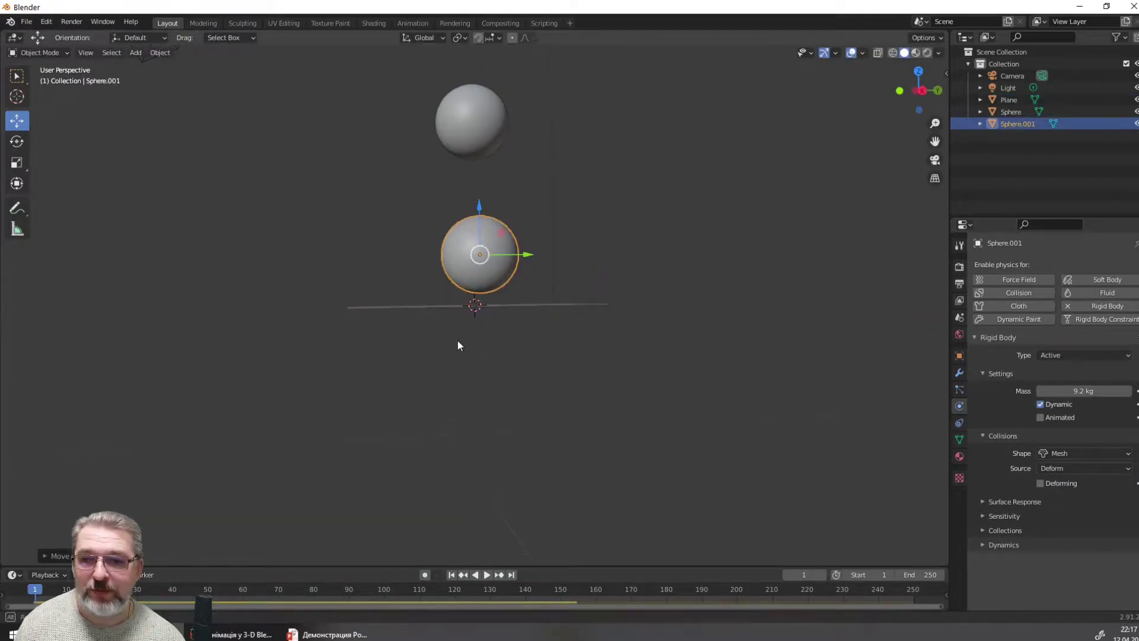
middle_click_drag(458, 340, 471, 384)
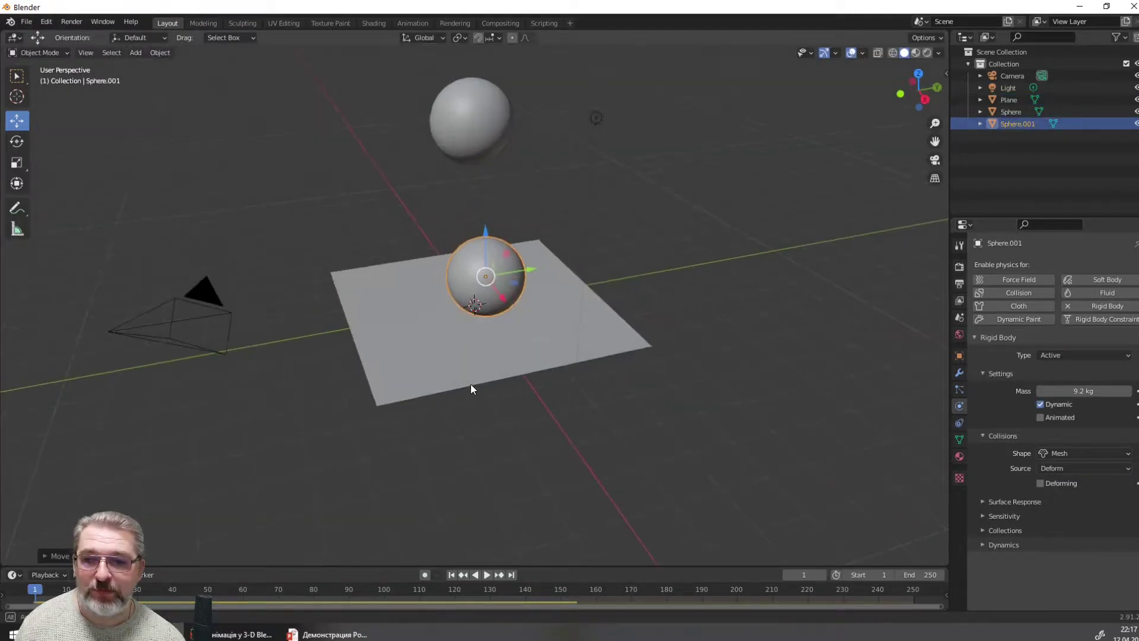
left_click(487, 575)
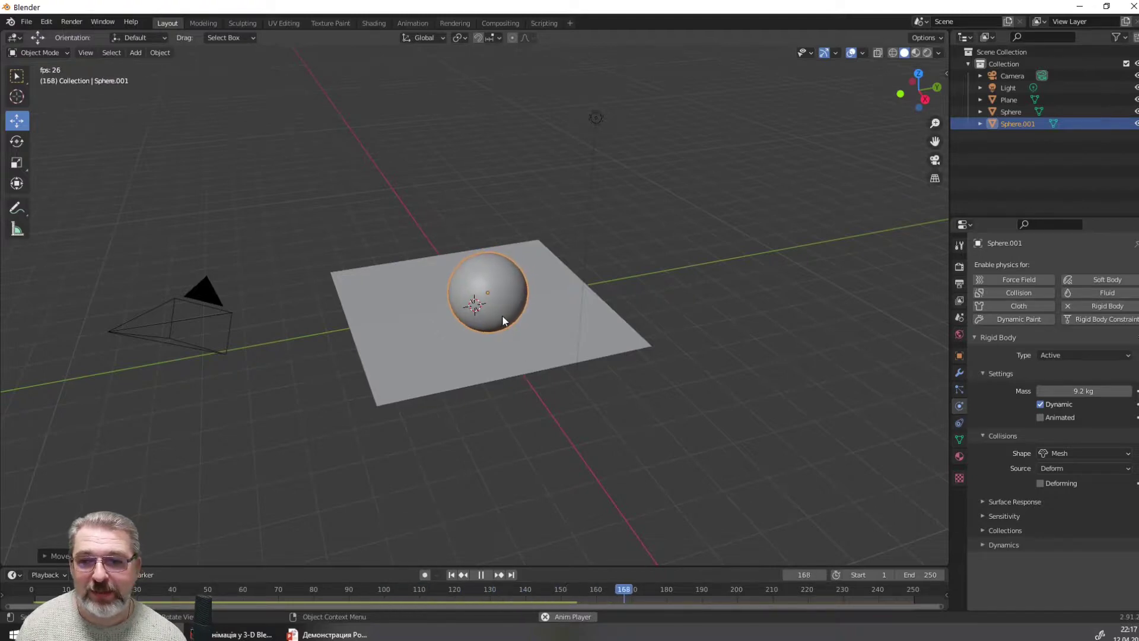
left_click(481, 573)
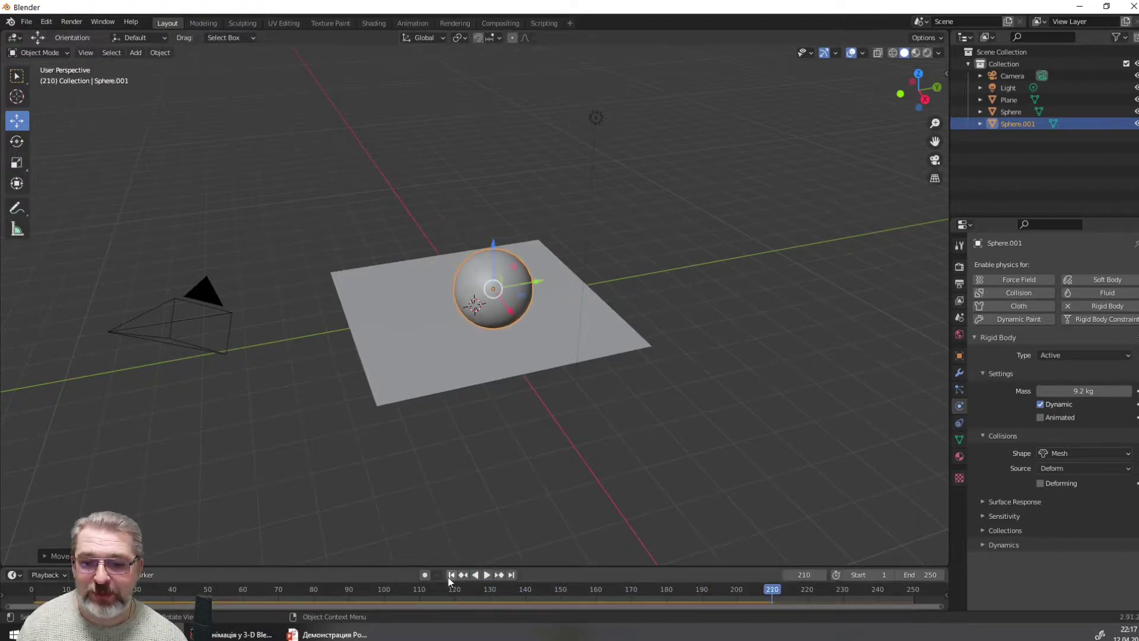
left_click(451, 574)
Set the upper sphere's rigid body mass to 30 kg
left_click(490, 264)
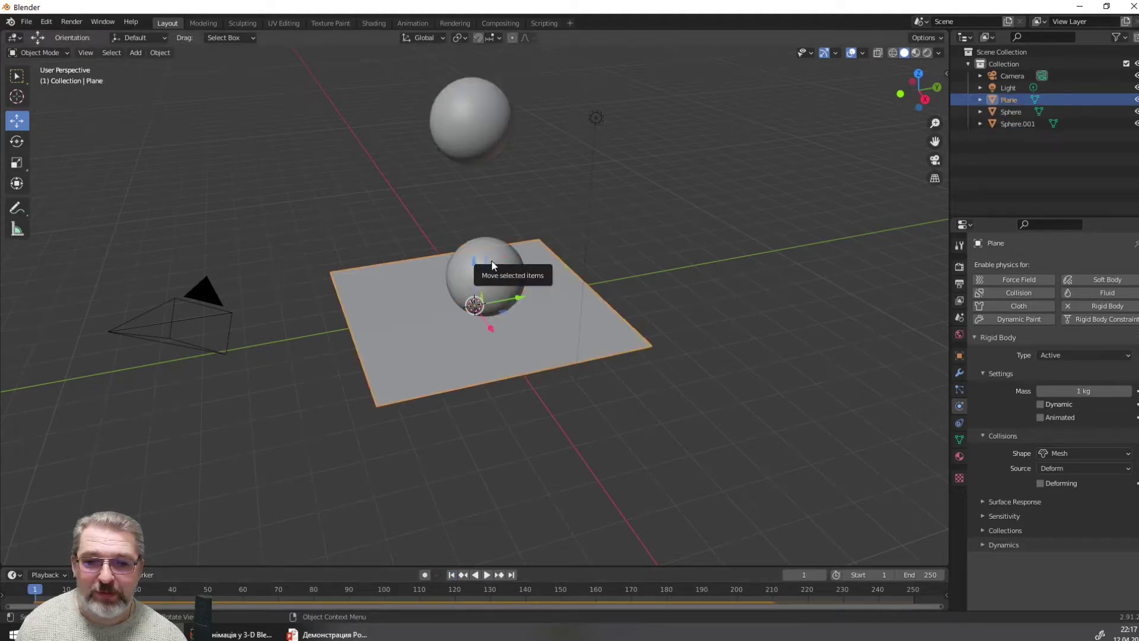
left_click(460, 106)
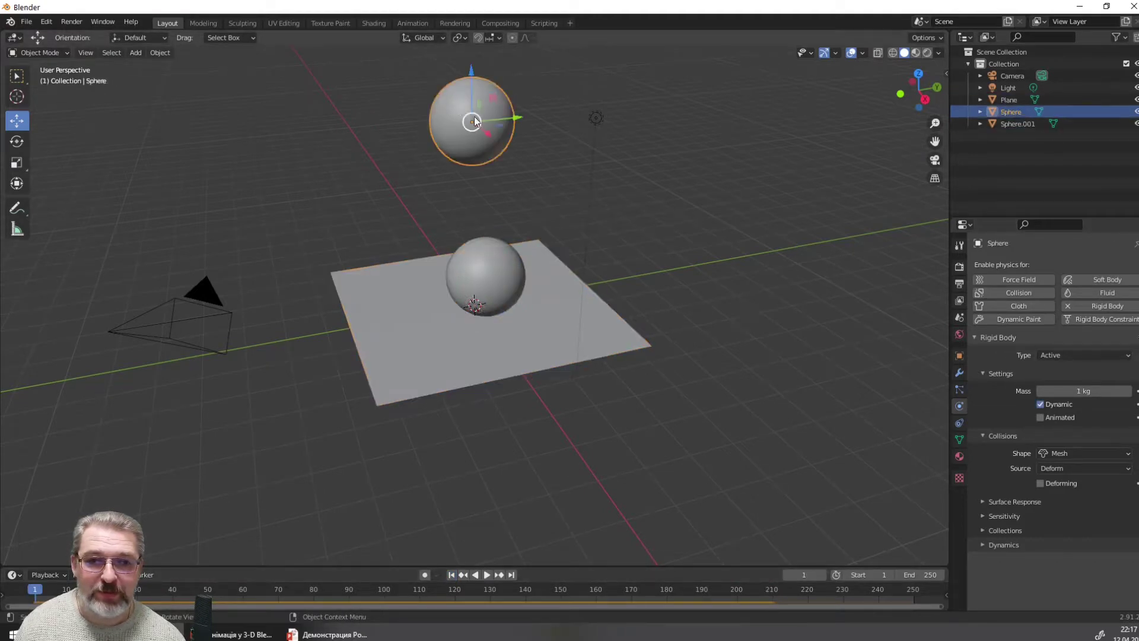
left_click(490, 264)
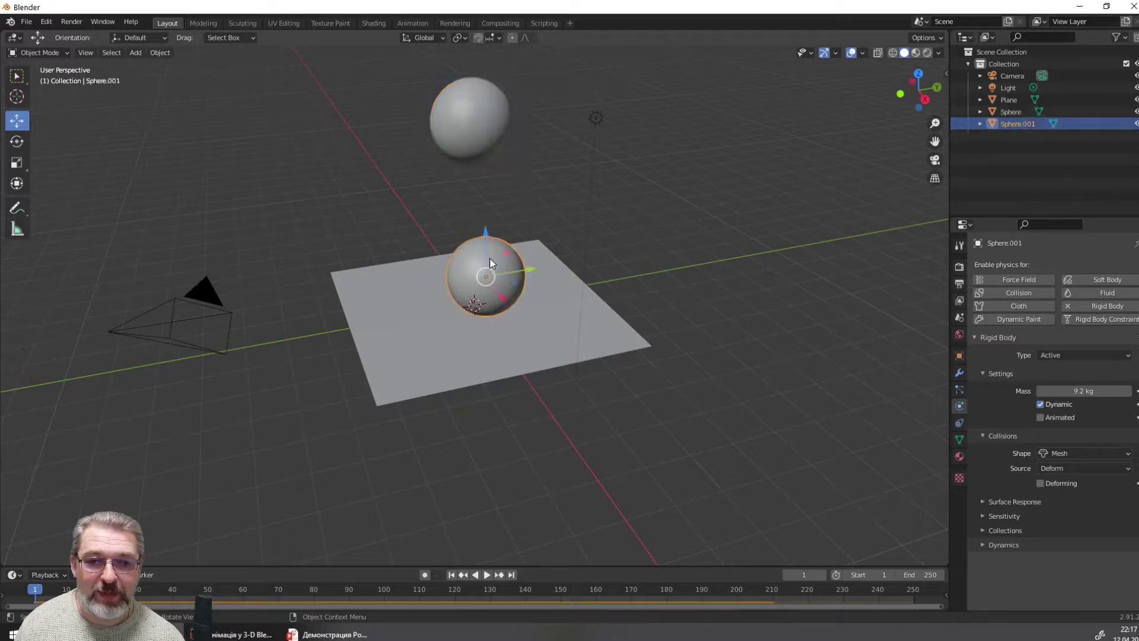
left_click(490, 119)
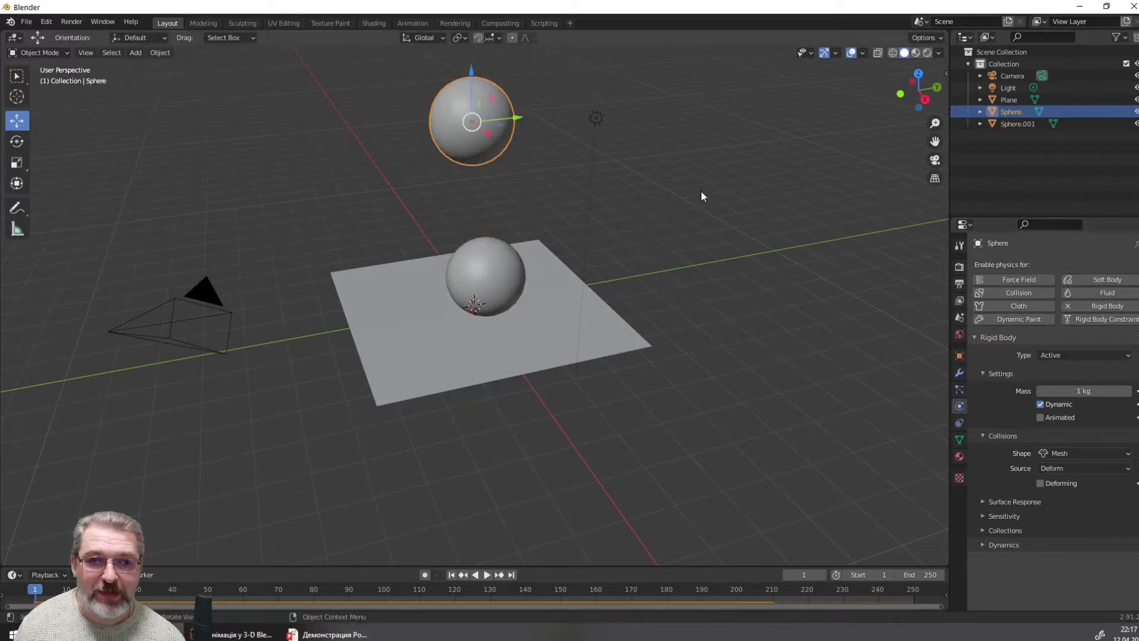
left_click_drag(1083, 391, 1109, 391)
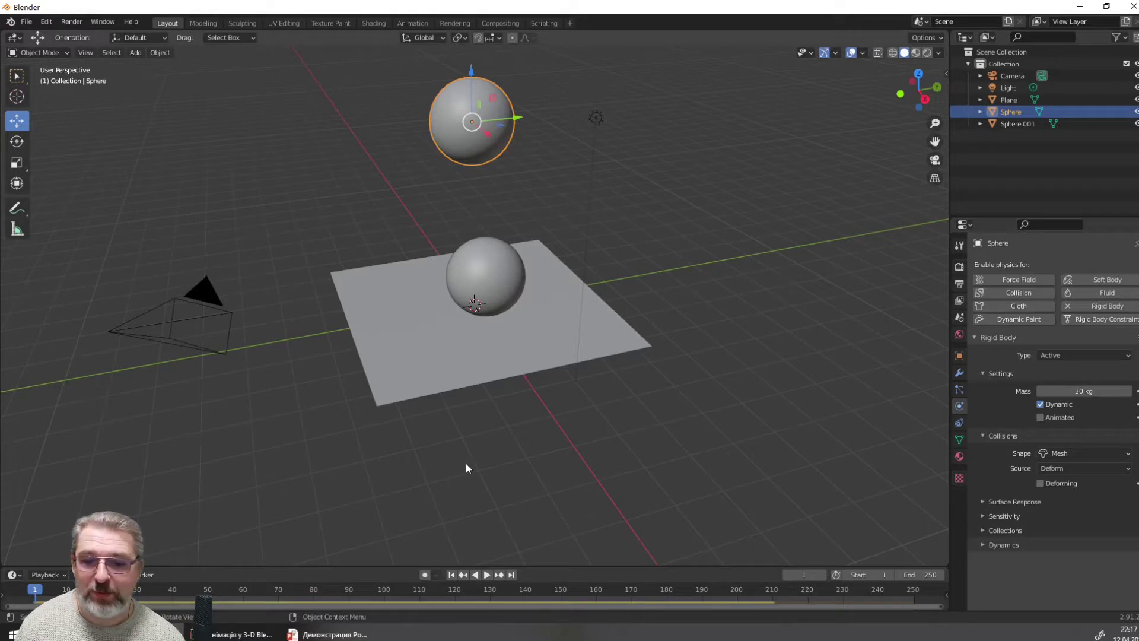
Play the simulation twice from the first frame to watch the heavier upper sphere hit the lower sphere, then stop playback
left_click(487, 575)
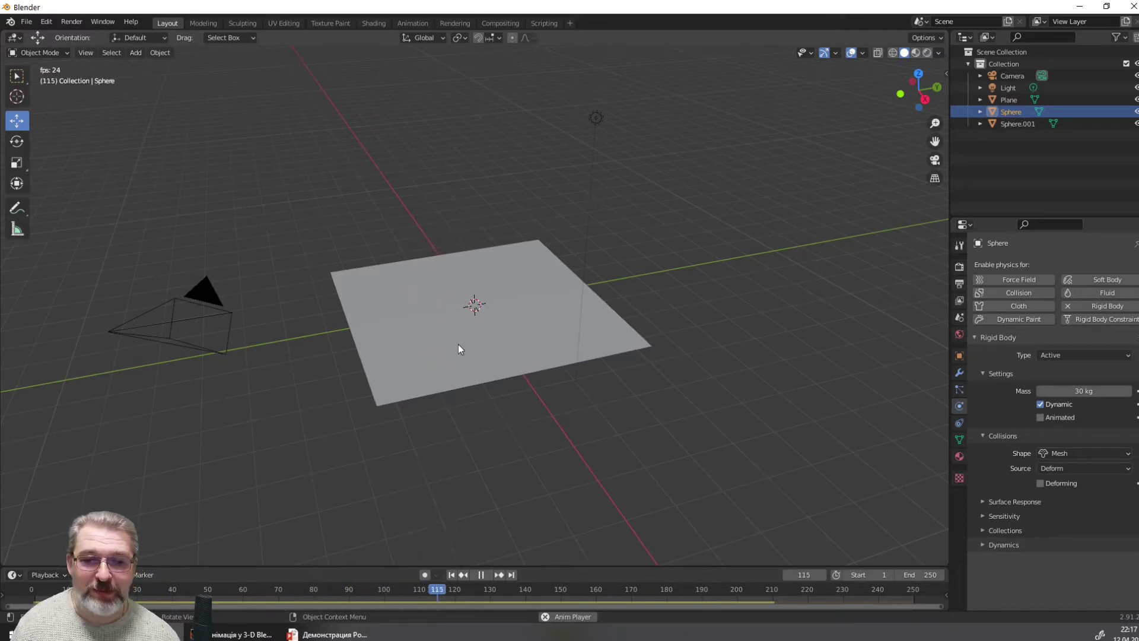
left_click(482, 574)
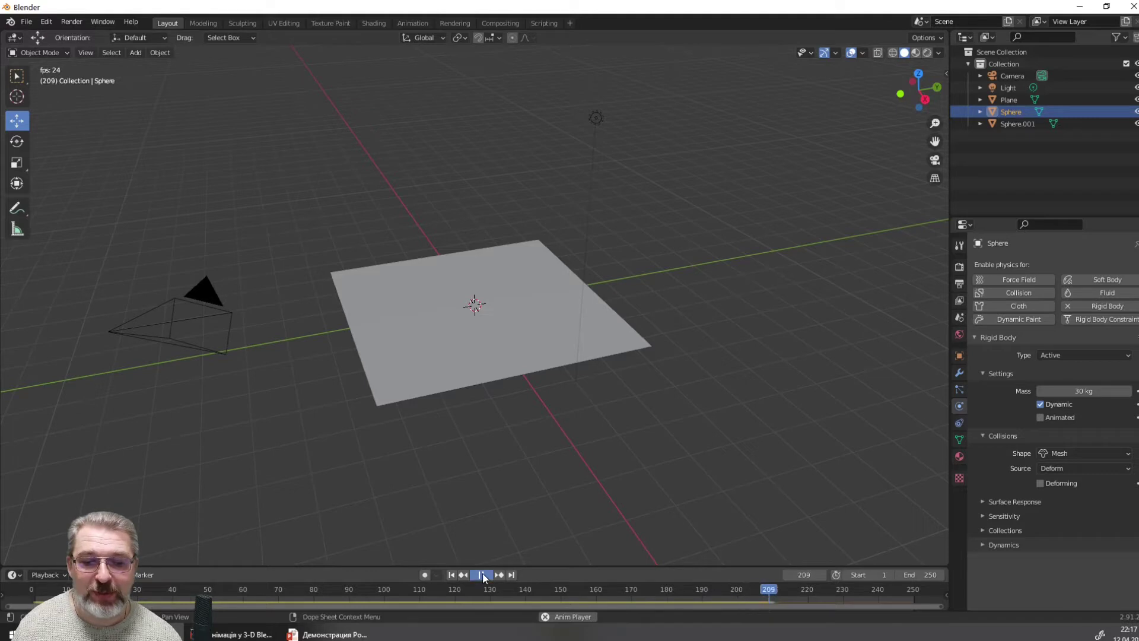
key("shift+Left")
left_click(487, 575)
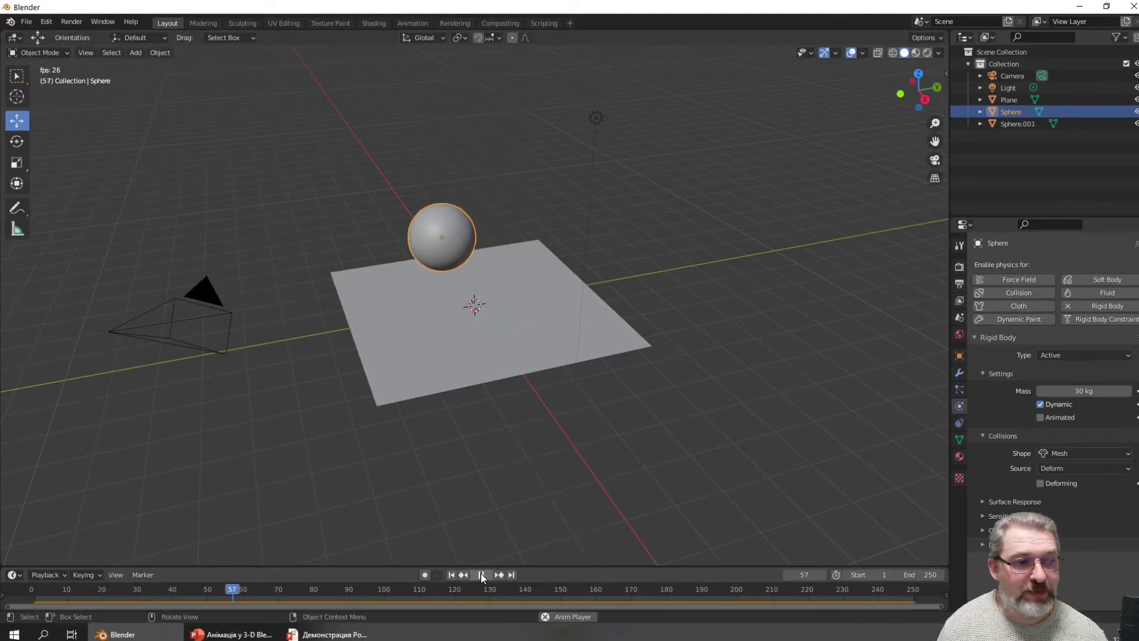
left_click(485, 574)
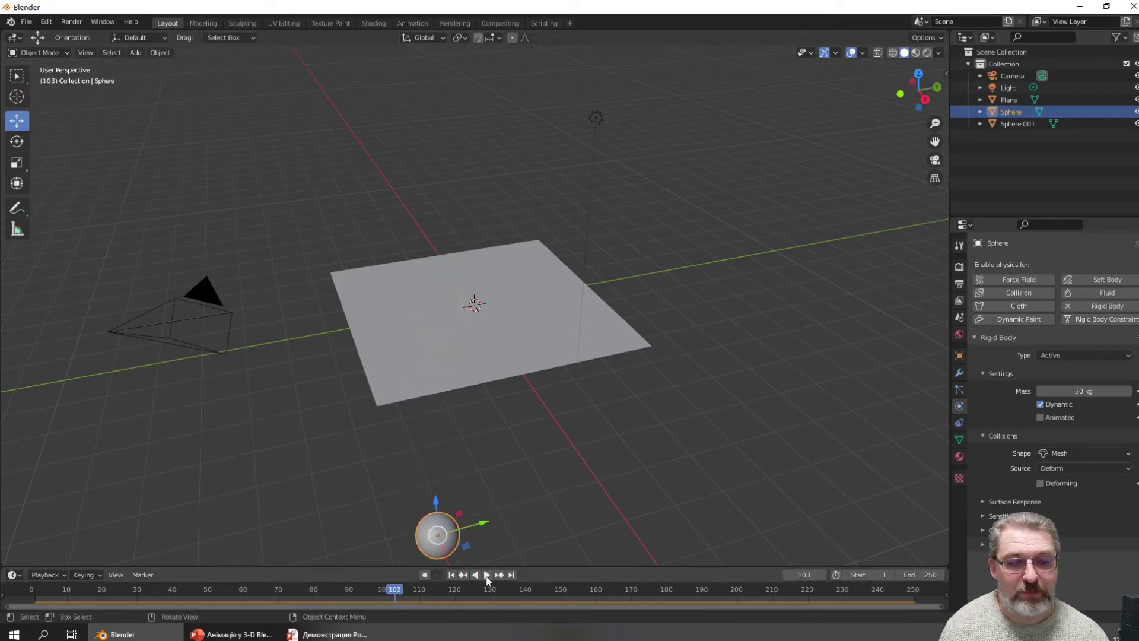